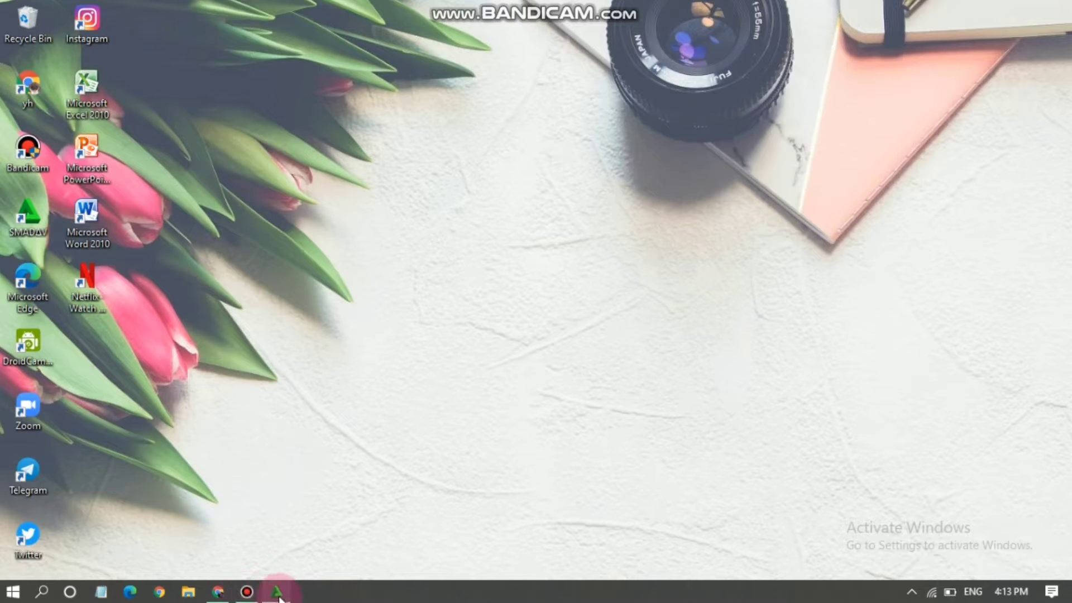
{"action": "right_click", "coordinate": [494, 371]}
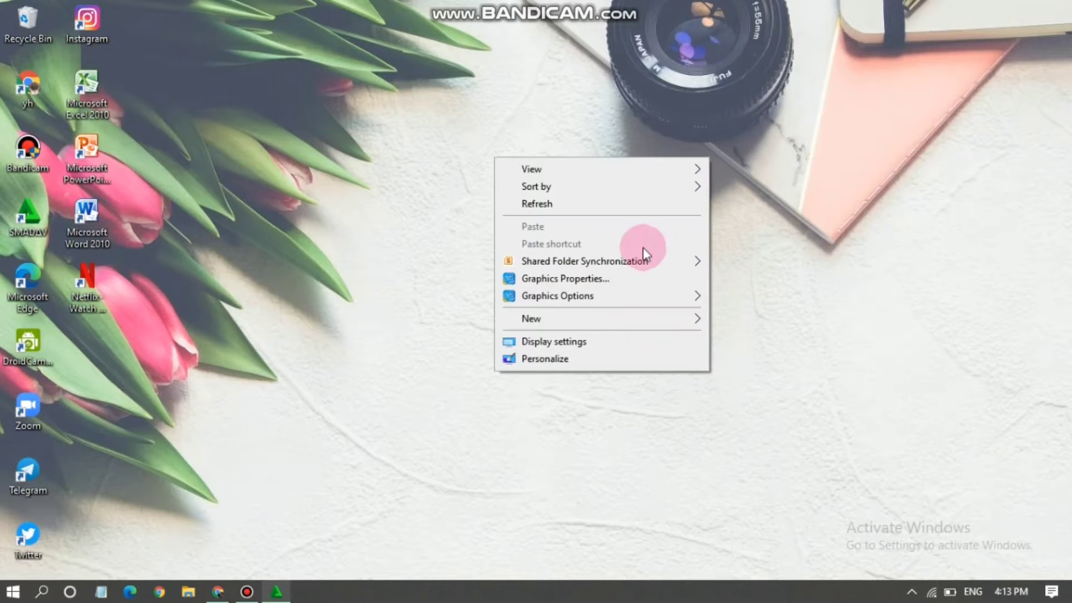
{"action": "left_click", "coordinate": [819, 175]}
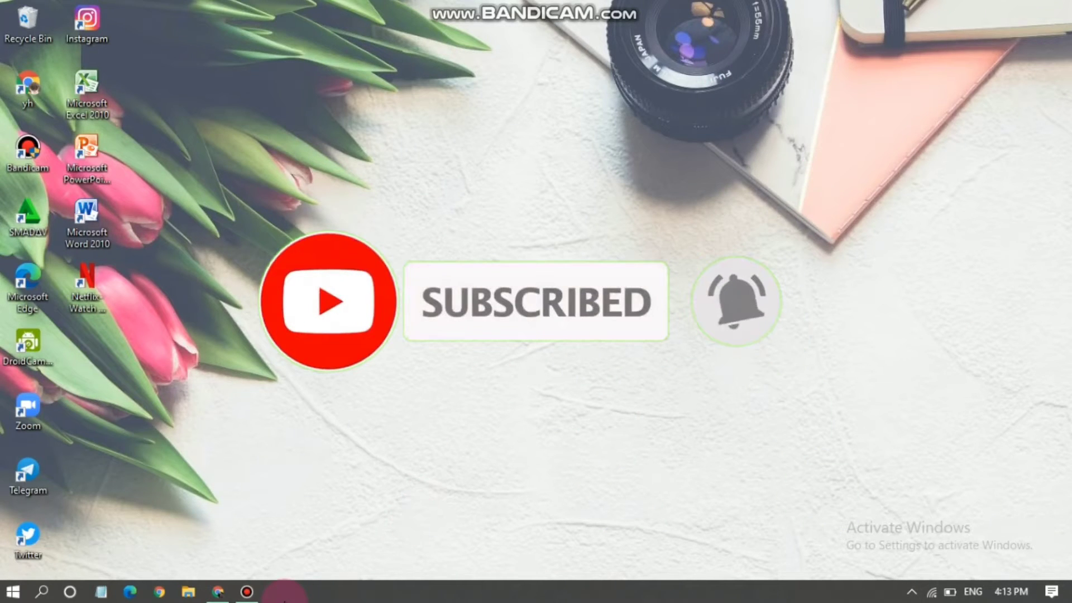
{"action": "left_click", "coordinate": [517, 189]}
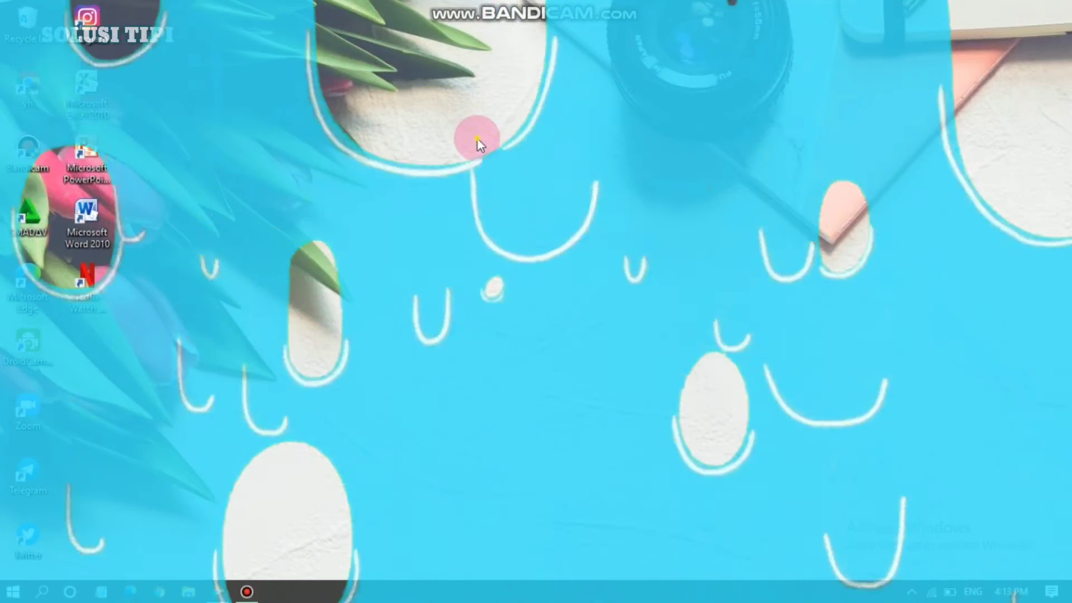
{"action": "right_click", "coordinate": [477, 140]}
{"action": "left_click", "coordinate": [738, 135]}
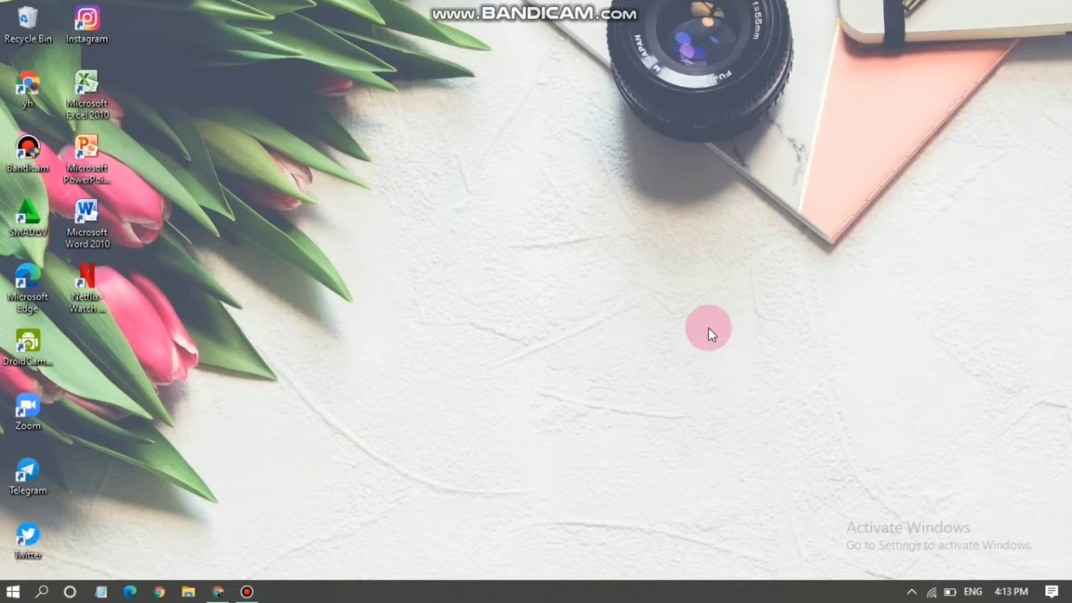
{"action": "right_click", "coordinate": [790, 159]}
{"action": "left_click", "coordinate": [603, 247]}
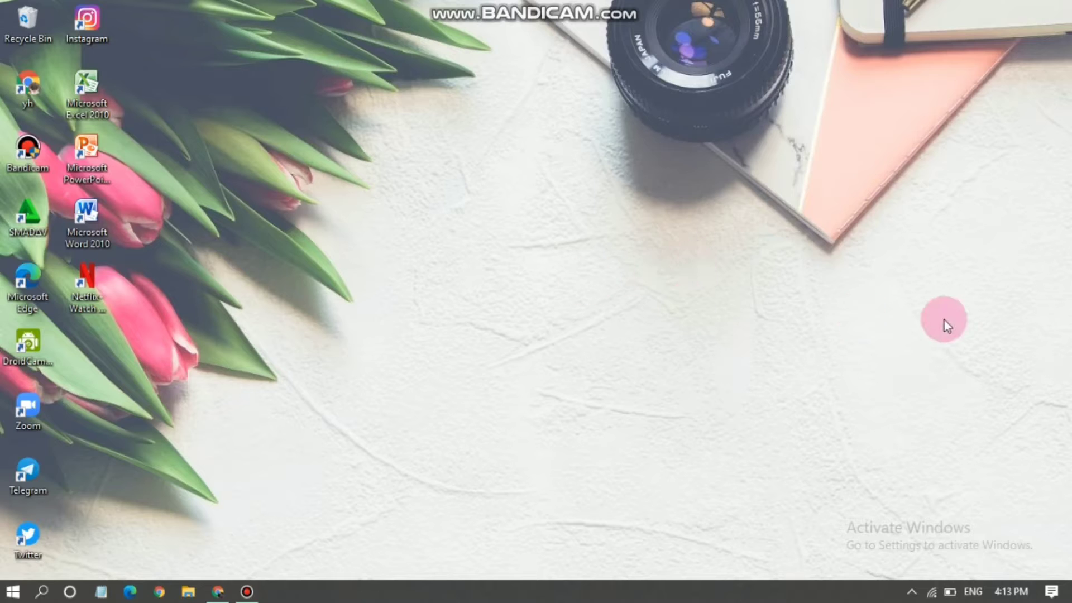
{"action": "right_click", "coordinate": [921, 289]}
{"action": "left_click", "coordinate": [659, 249]}
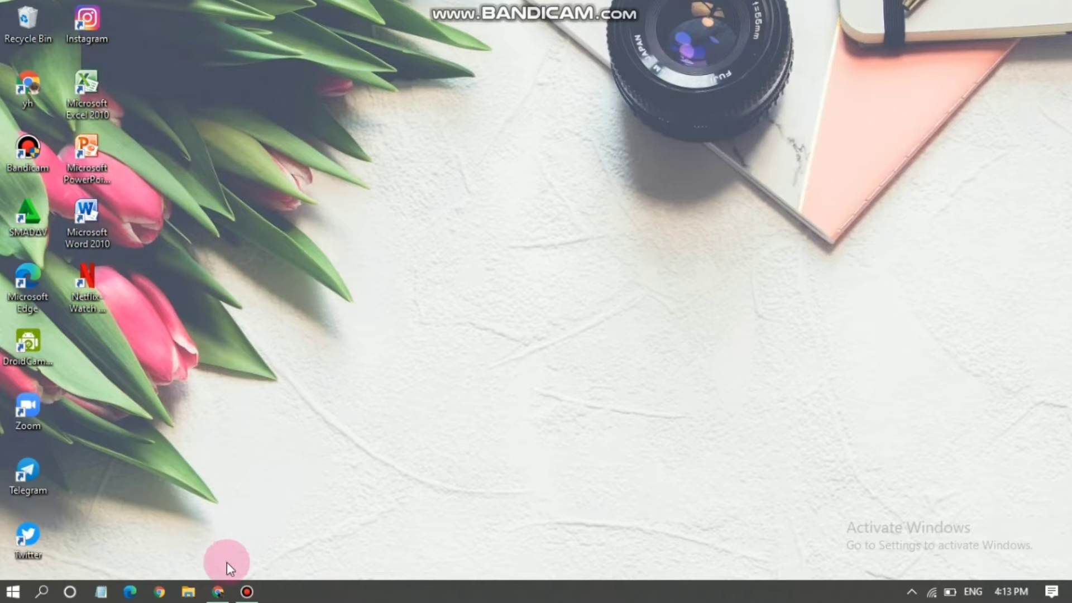
Switch to Google Chrome and open its full browsing history page.
{"action": "left_click", "coordinate": [219, 591]}
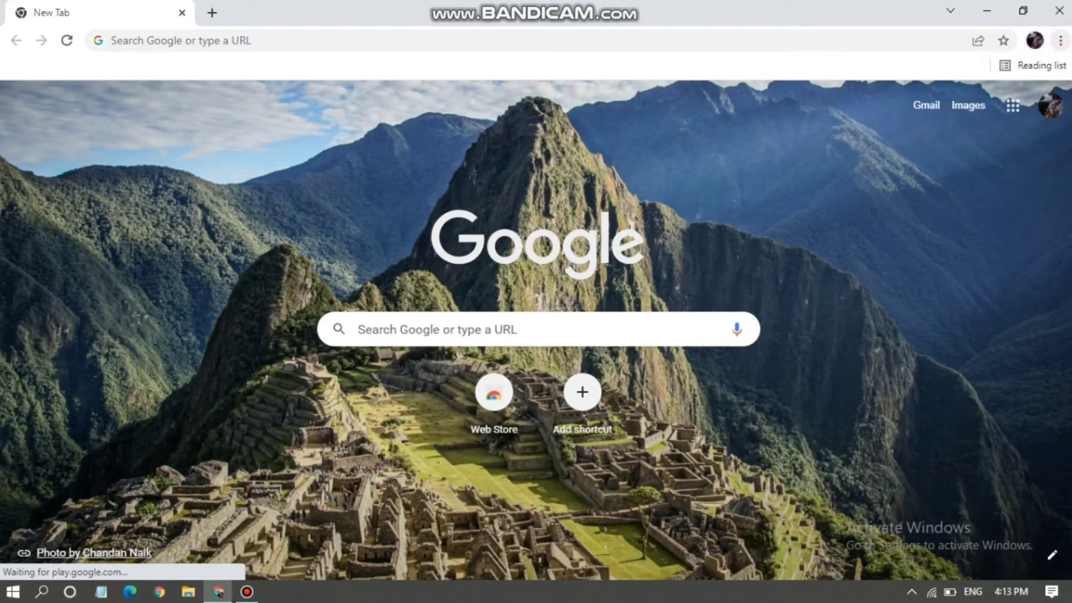
{"action": "left_click", "coordinate": [1059, 43]}
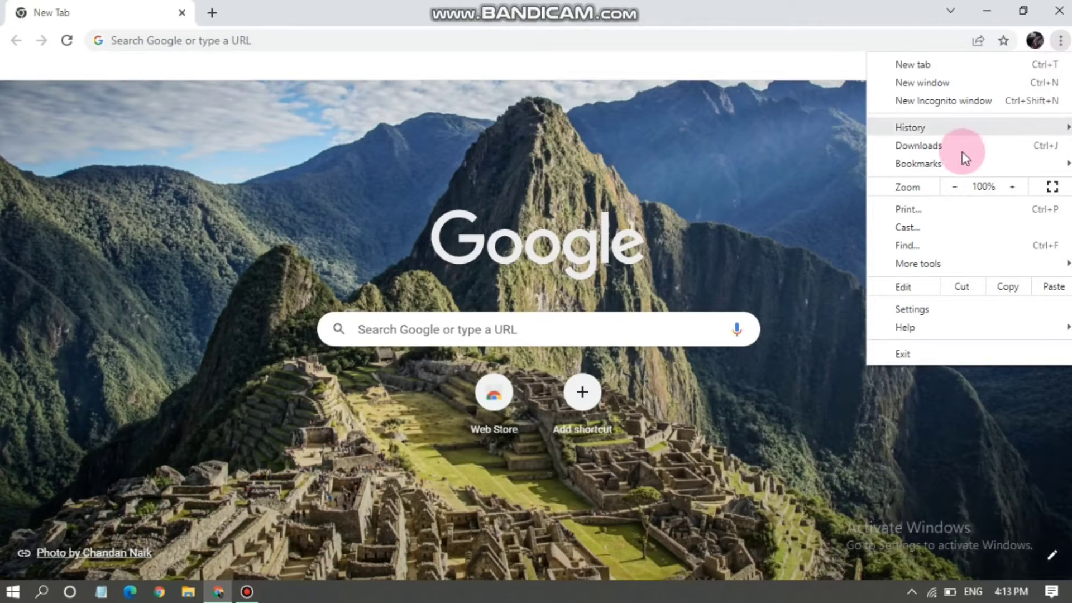
{"action": "mouse_move", "coordinate": [955, 136]}
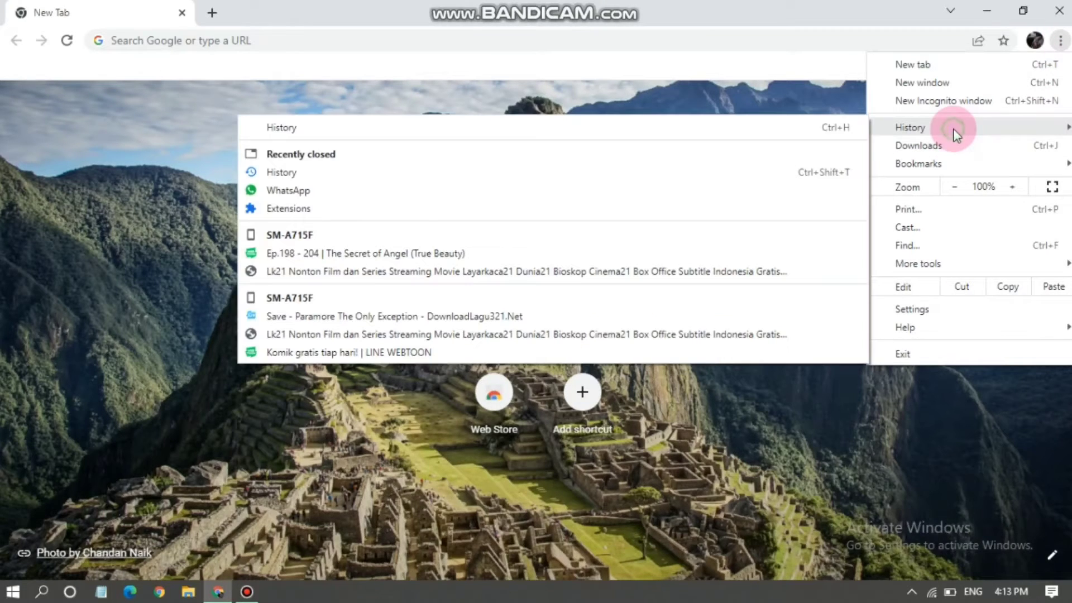
{"action": "left_click", "coordinate": [749, 132]}
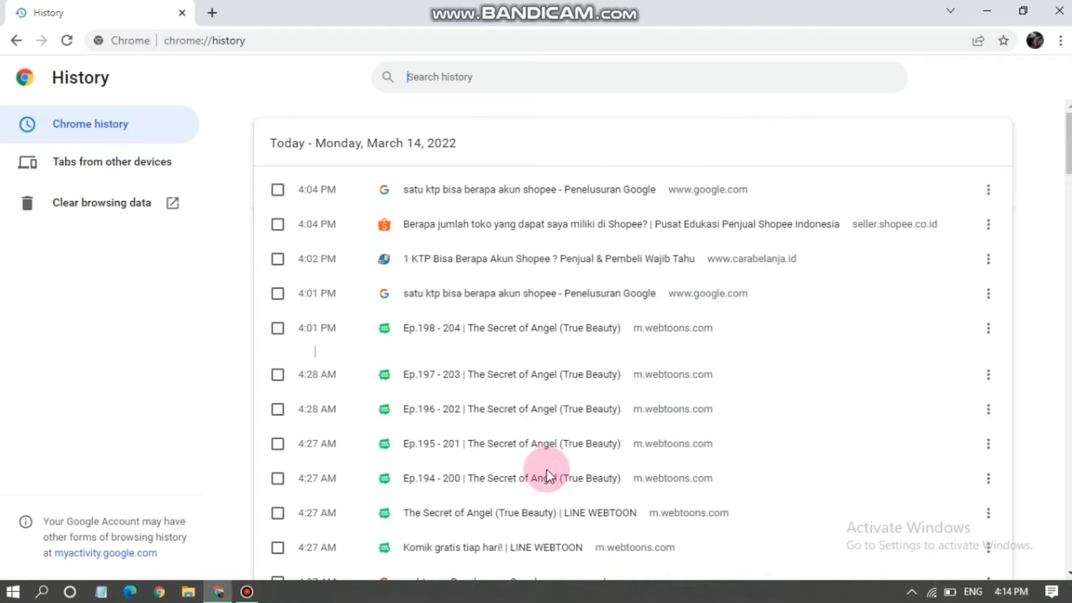
Delete the two 4:04 PM entries, the Google search and the Shopee seller page, from today's browsing history.
{"action": "left_click", "coordinate": [279, 190]}
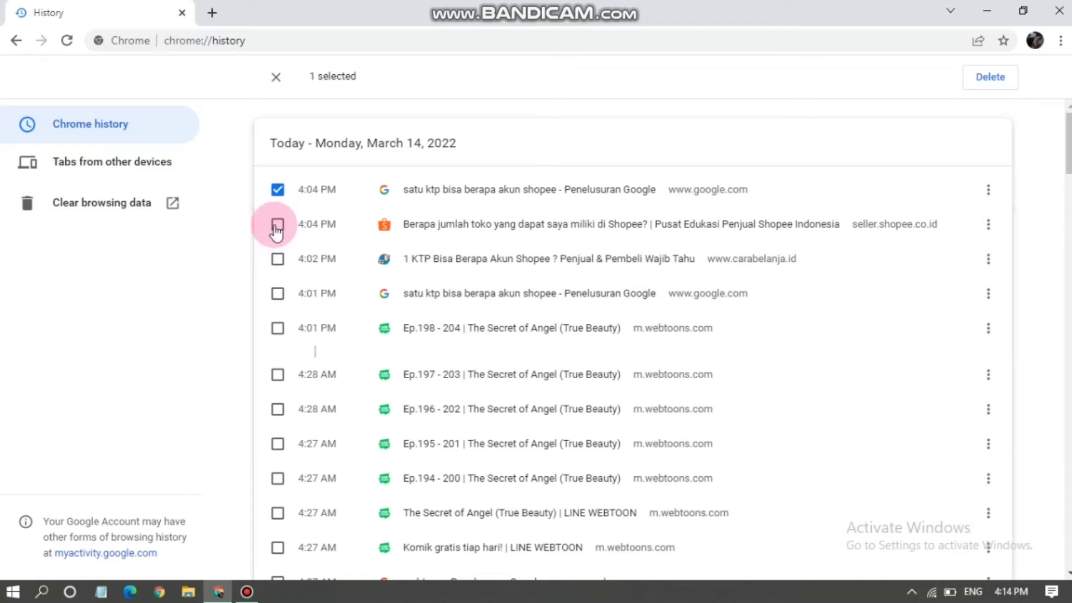
{"action": "left_click", "coordinate": [275, 226]}
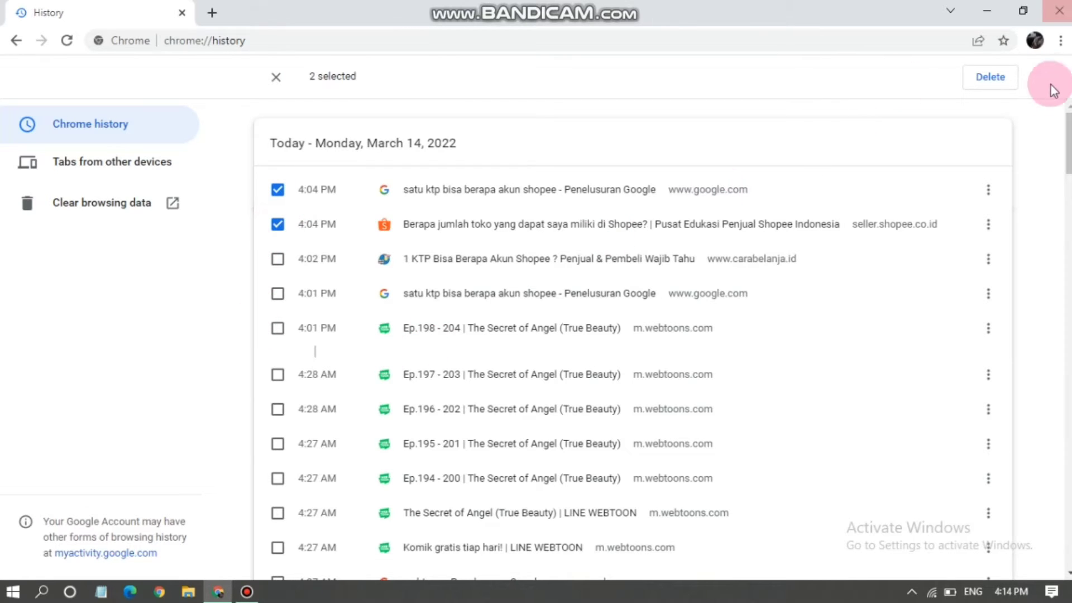
{"action": "left_click", "coordinate": [1007, 82]}
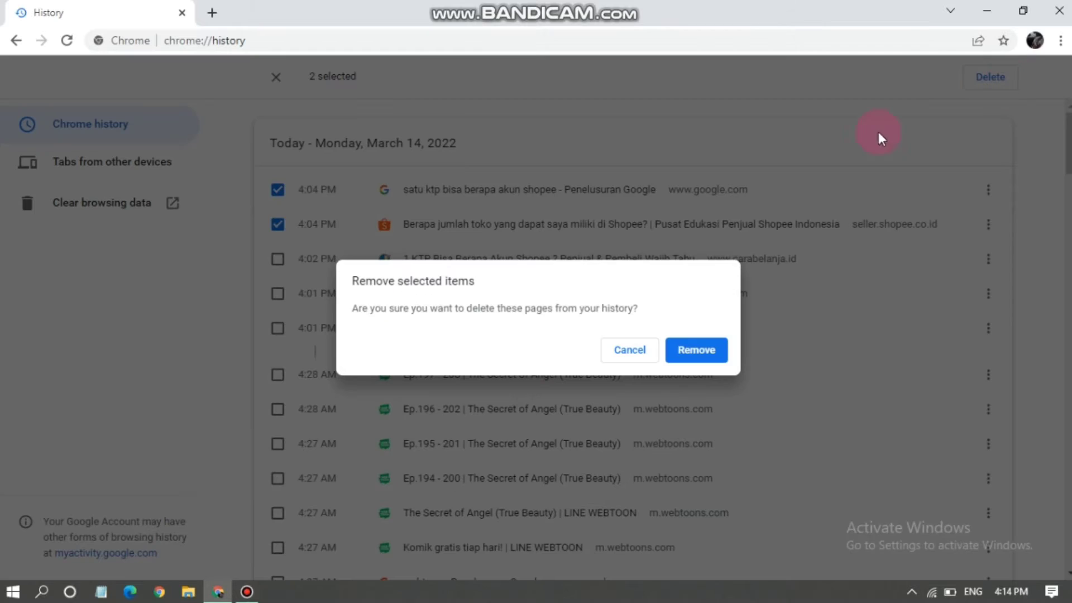
{"action": "left_click", "coordinate": [713, 347]}
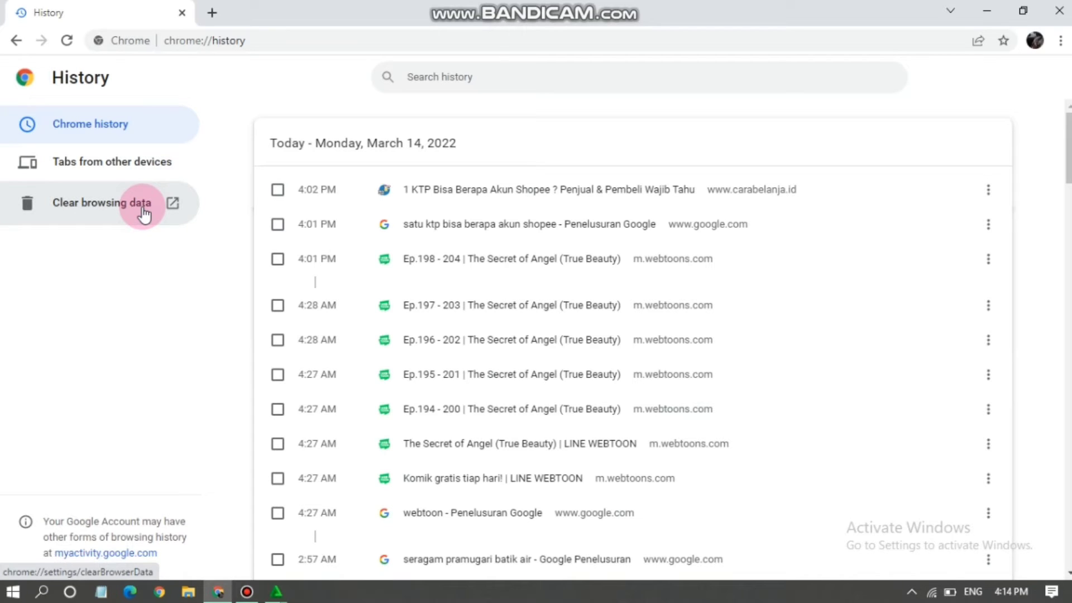
Clear browsing history, cookies and other site data, and cached images and files for the time range All time, using the basic options.
{"action": "left_click", "coordinate": [144, 209]}
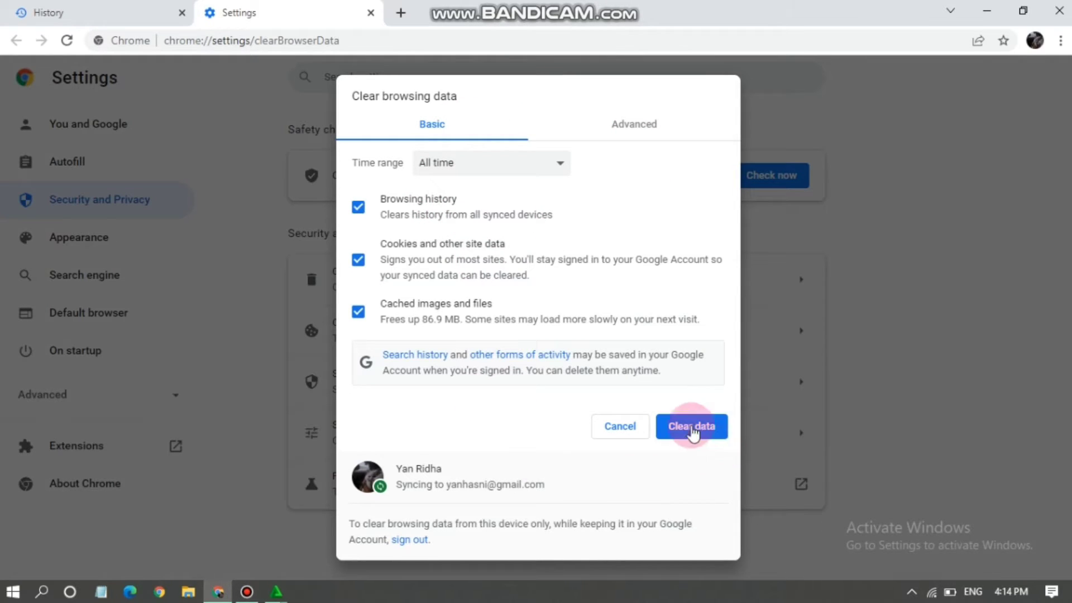
{"action": "left_click", "coordinate": [519, 165]}
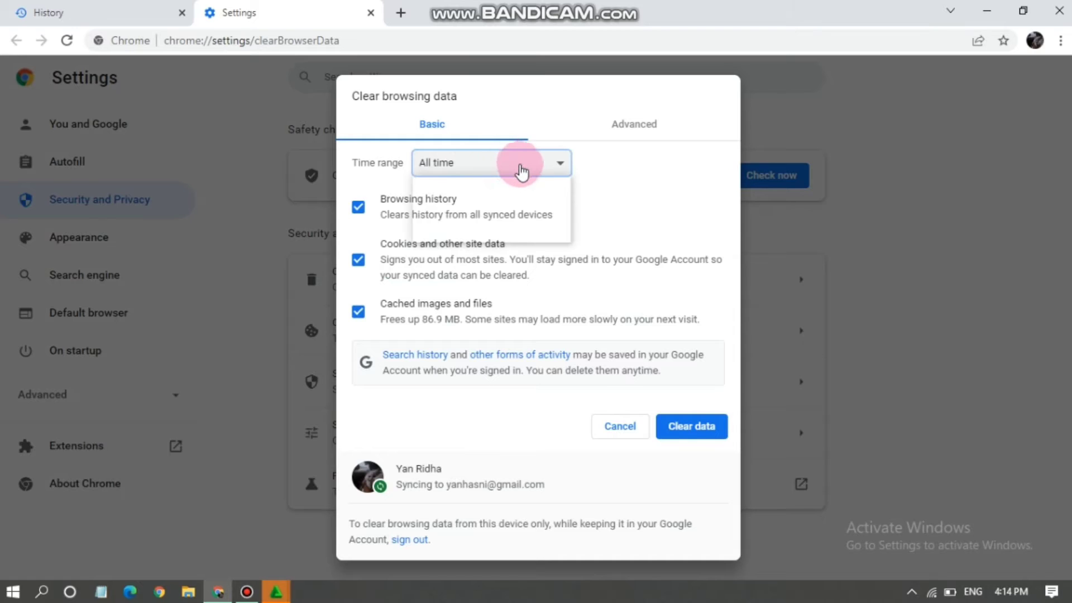
{"action": "left_click", "coordinate": [529, 162]}
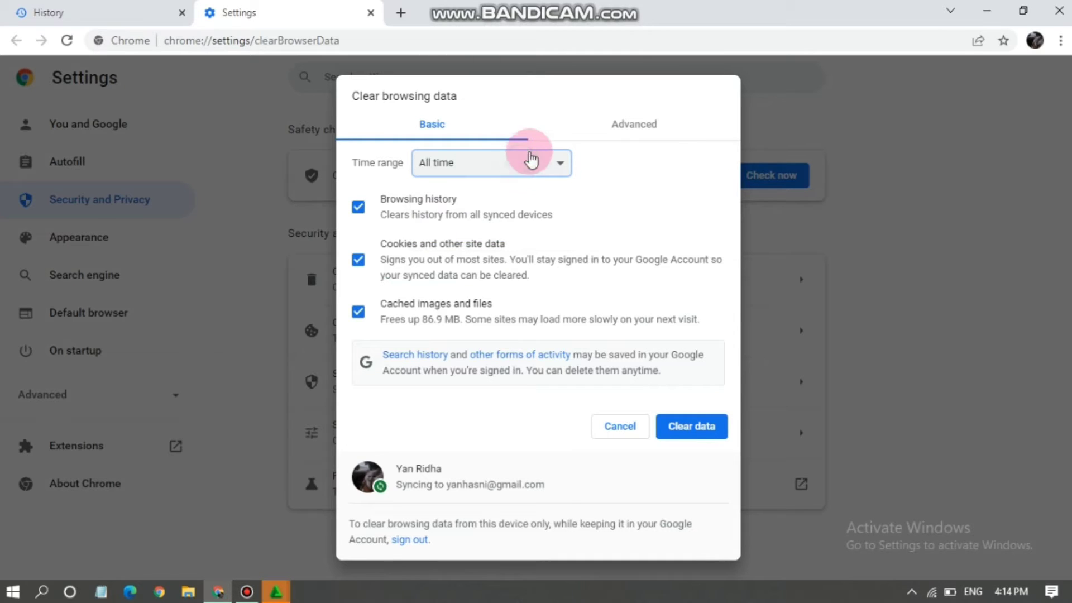
{"action": "left_click", "coordinate": [647, 126]}
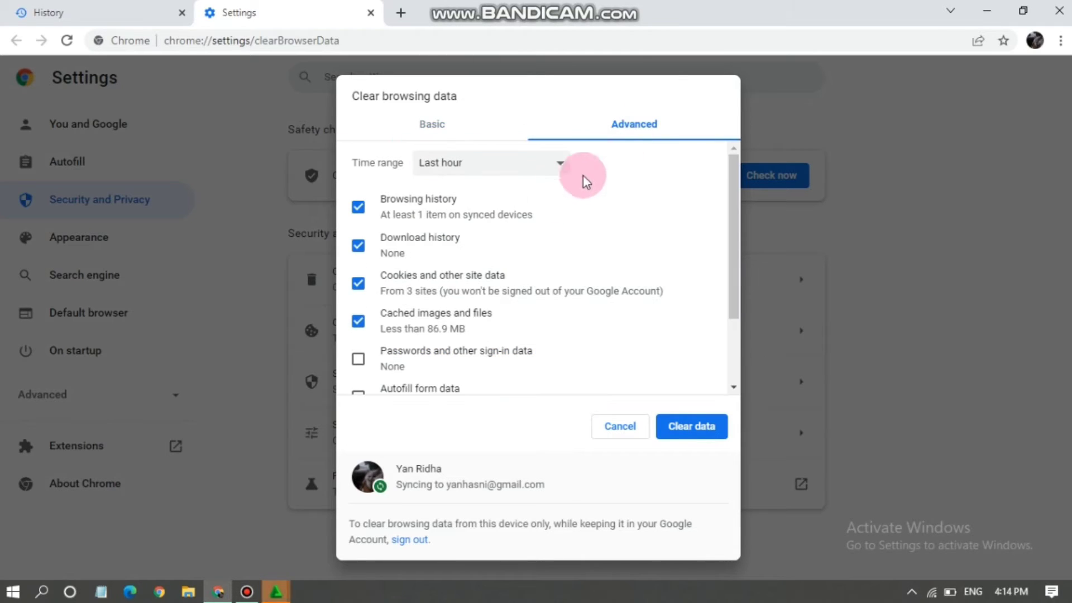
{"action": "scroll", "coordinate": [502, 304], "scroll_direction": "down", "scroll_amount": 2}
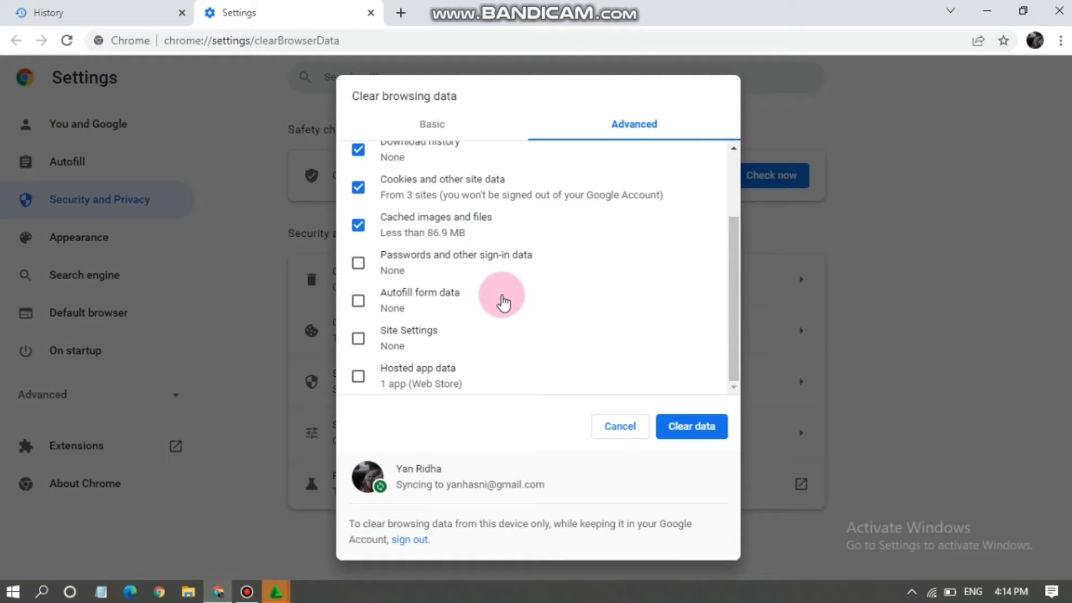
{"action": "scroll", "coordinate": [469, 296], "scroll_direction": "up", "scroll_amount": 3}
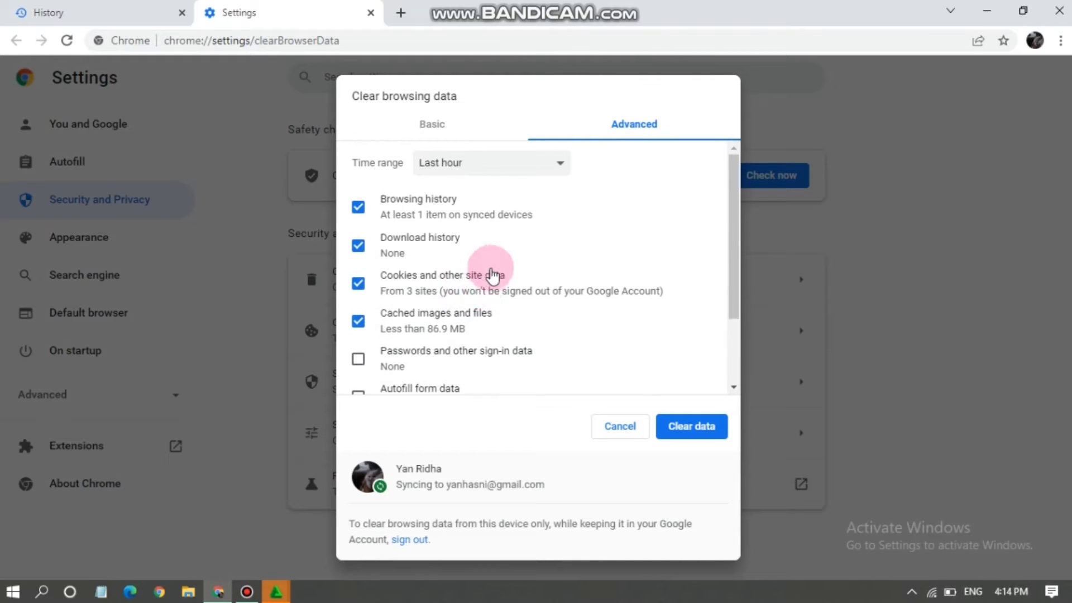
{"action": "left_click", "coordinate": [472, 128]}
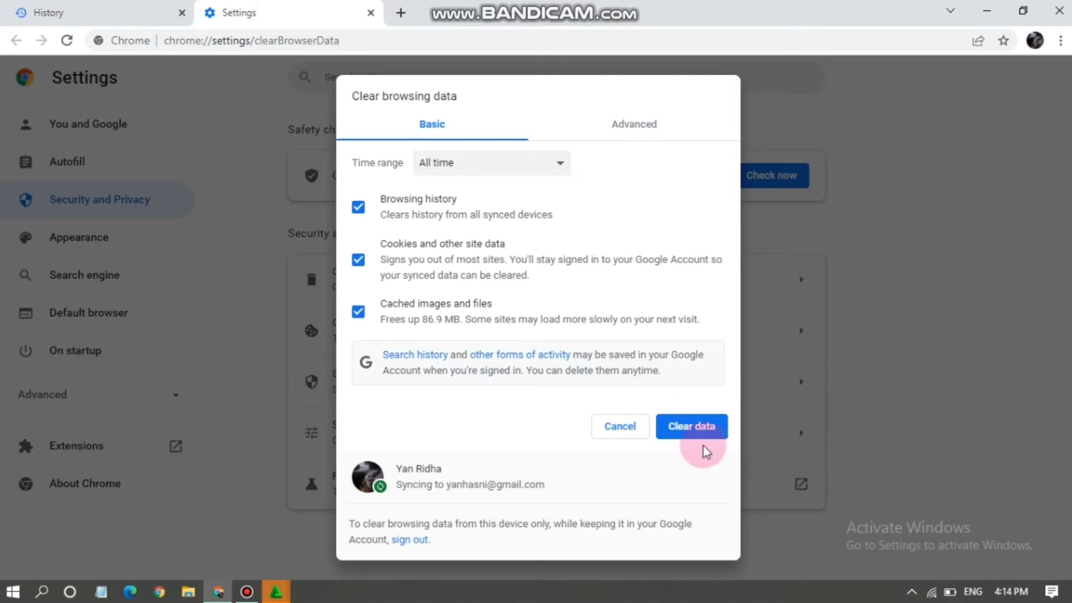
{"action": "left_click", "coordinate": [701, 431]}
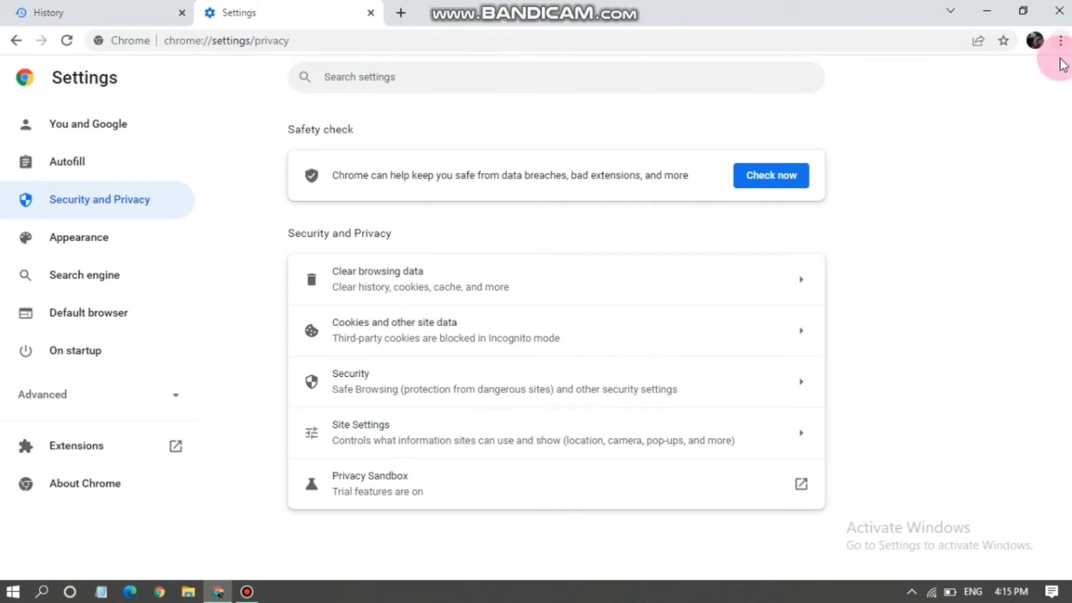
Open the browser's Extensions management page and close the Settings page.
{"action": "left_click", "coordinate": [1061, 41]}
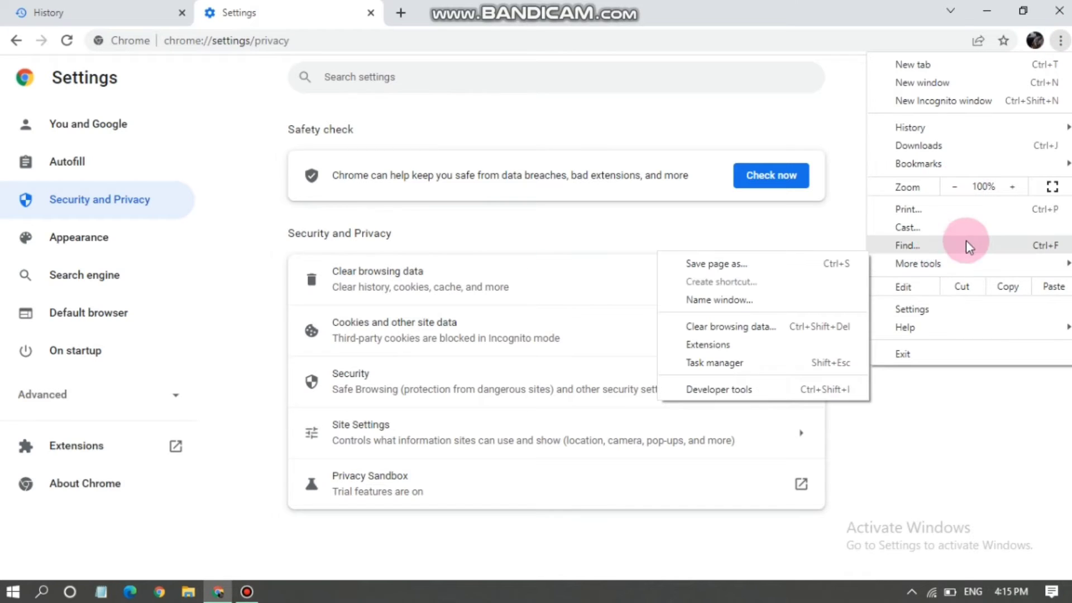
{"action": "left_click", "coordinate": [945, 263]}
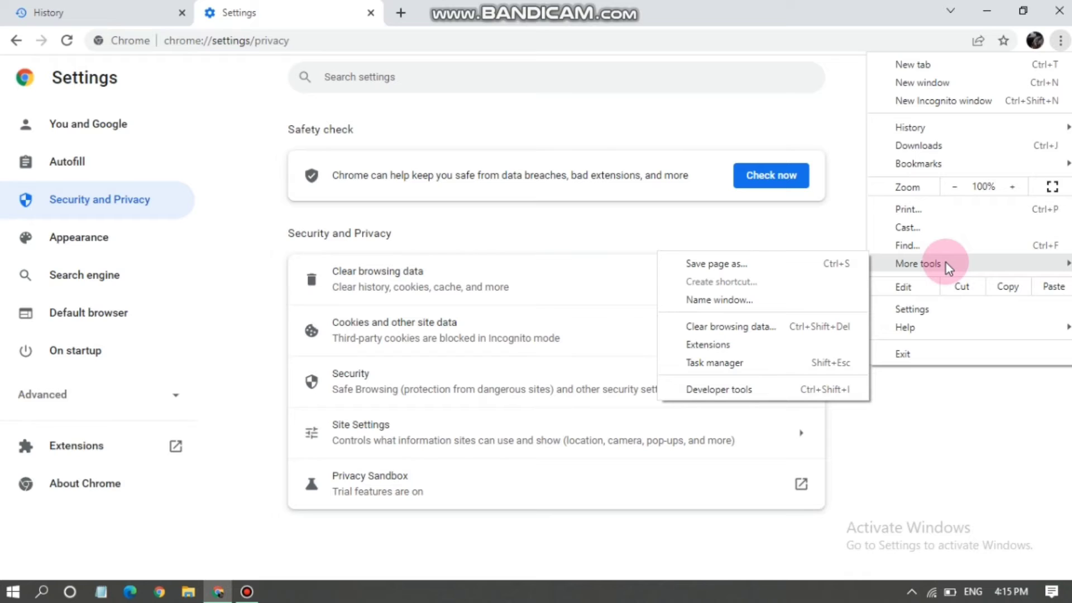
{"action": "left_click", "coordinate": [736, 364]}
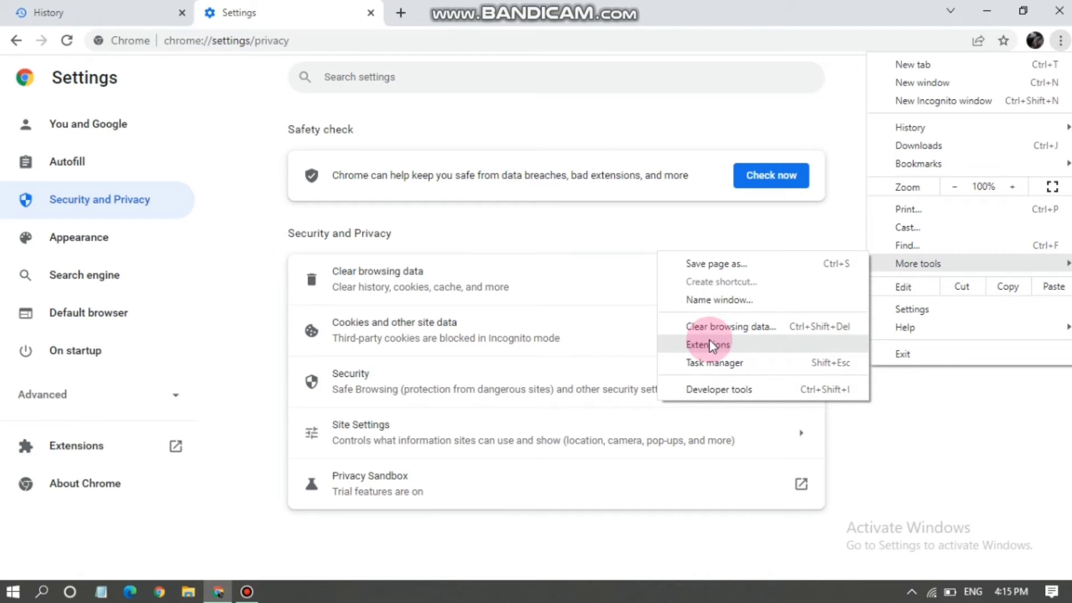
{"action": "left_click", "coordinate": [724, 345]}
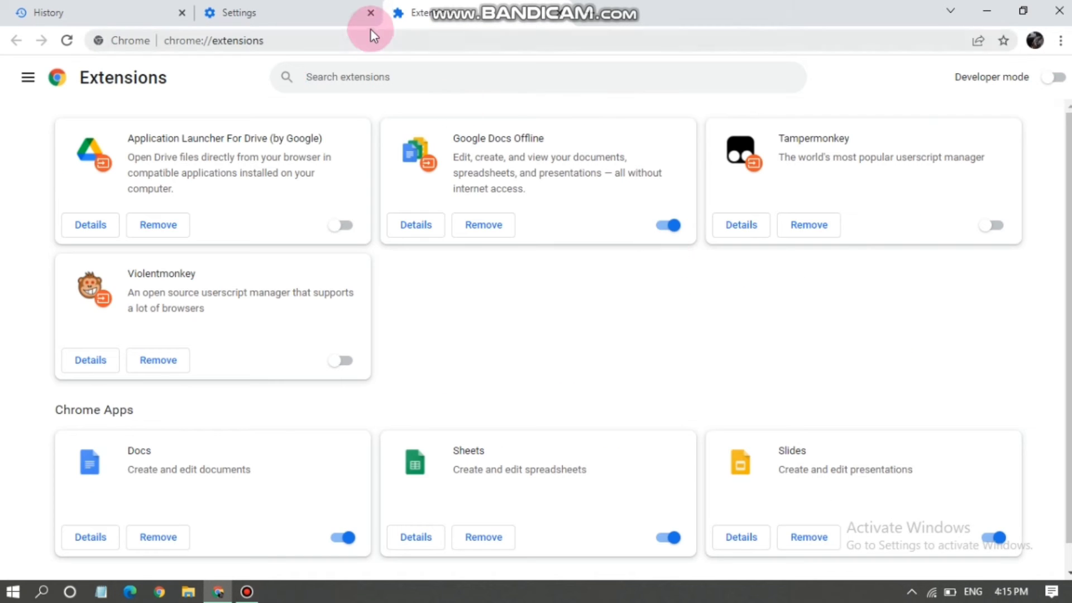
{"action": "left_click", "coordinate": [370, 12]}
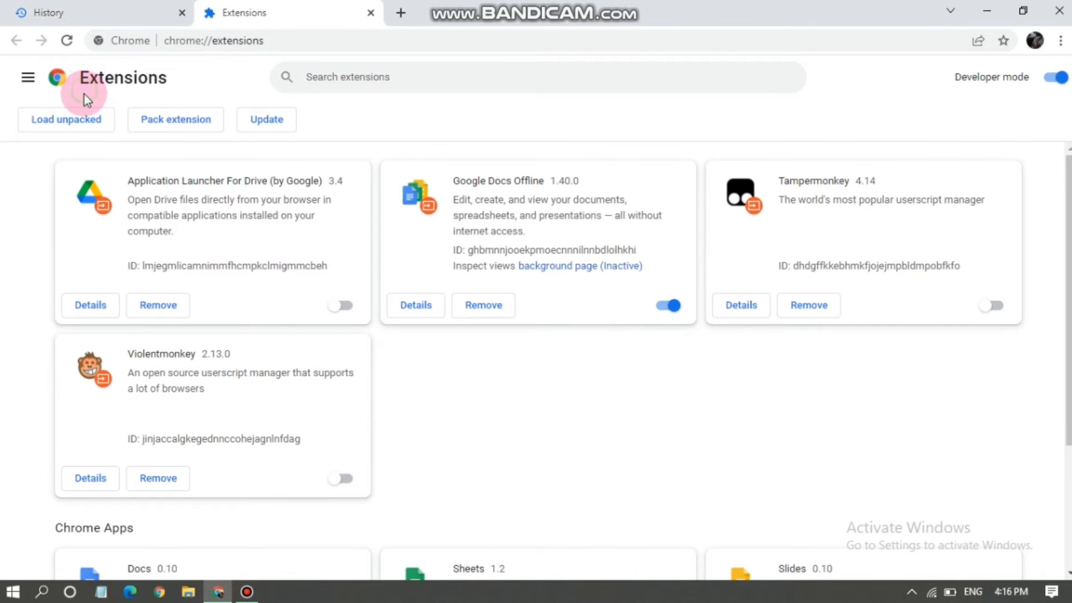
Open the Chrome Web Store from the Extensions page and close the Extensions page.
{"action": "left_click", "coordinate": [40, 82]}
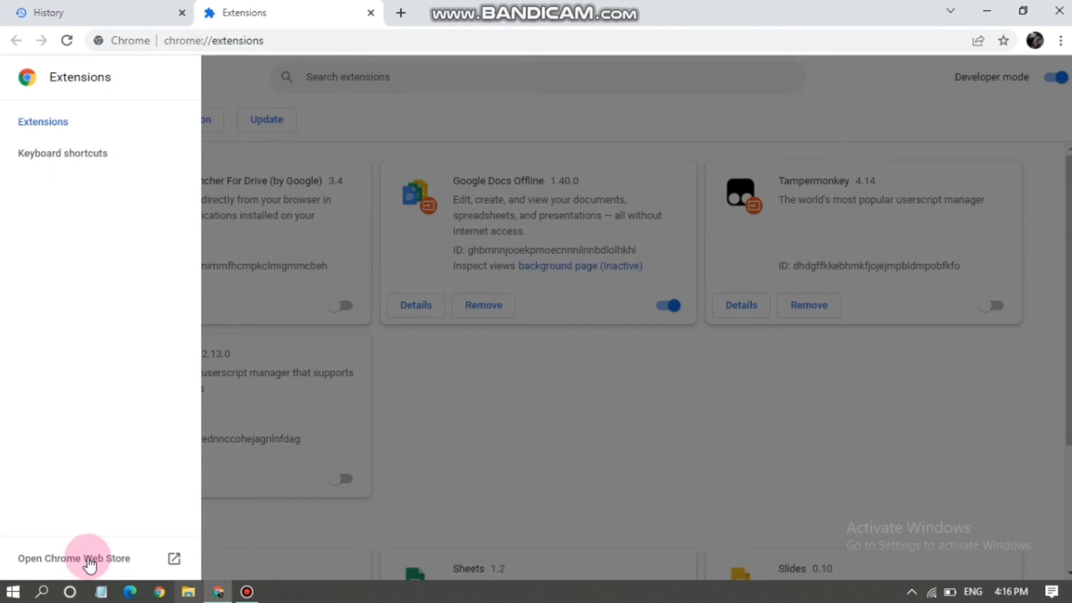
{"action": "left_click", "coordinate": [238, 228]}
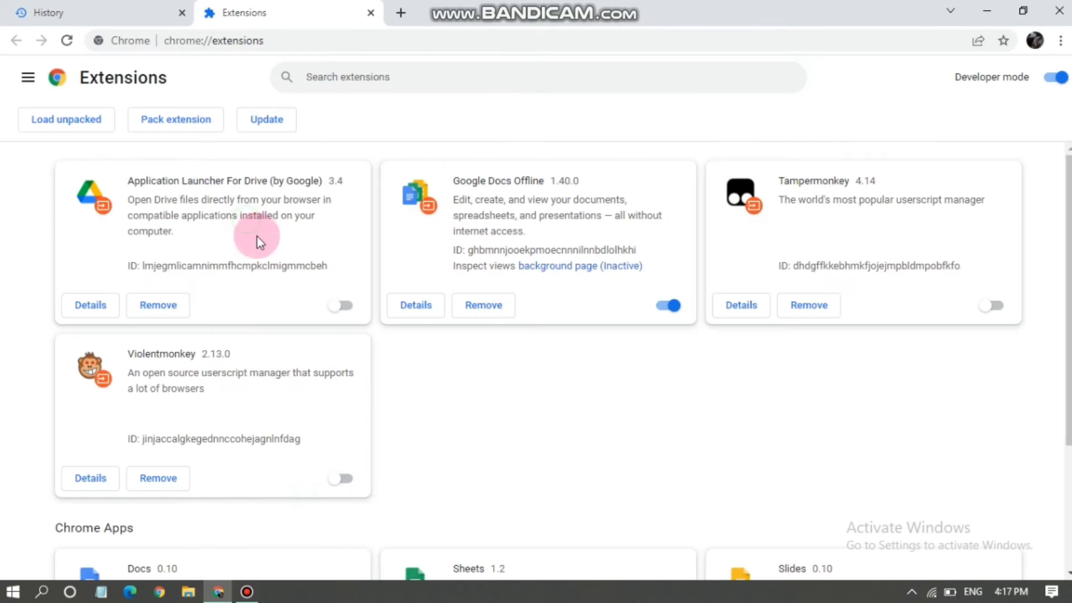
{"action": "left_click", "coordinate": [25, 79]}
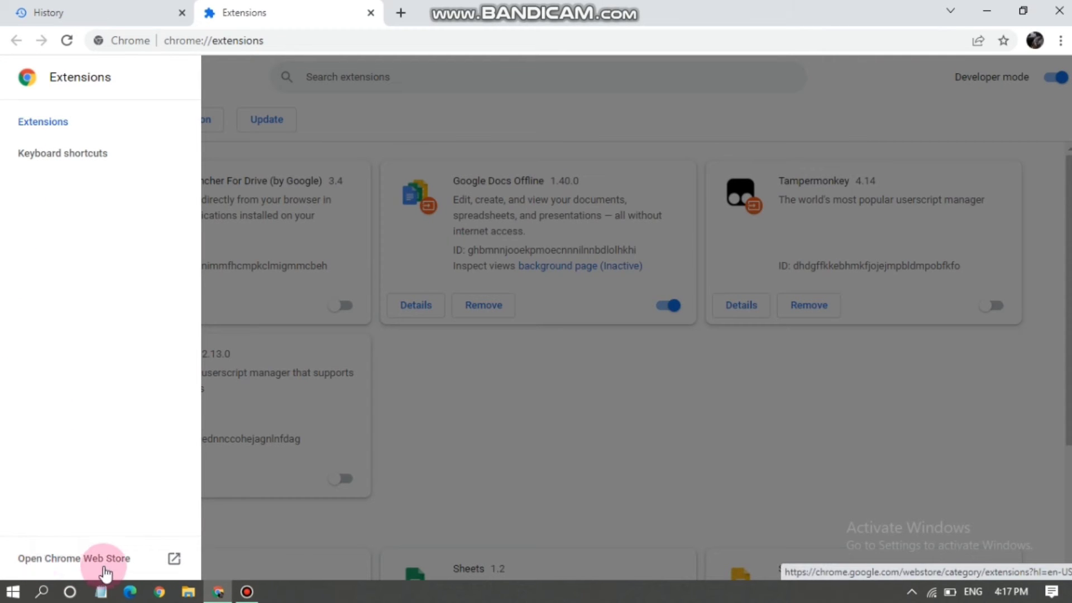
{"action": "left_click", "coordinate": [75, 558]}
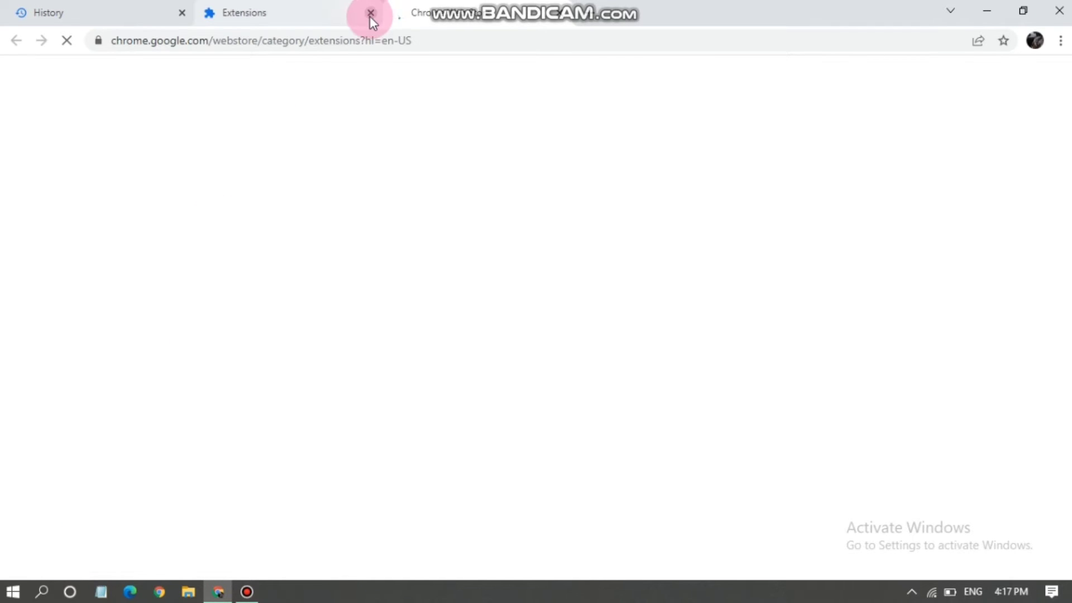
{"action": "left_click", "coordinate": [284, 13]}
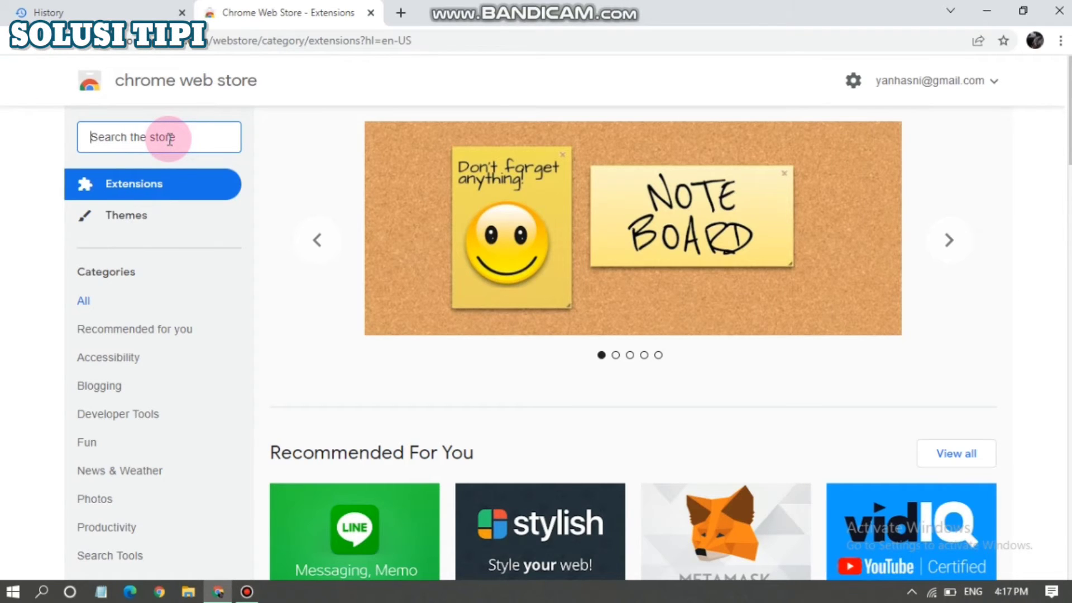
Search the store for "clean all" and open the page of the Clean All - History & Cache Cleaner extension.
{"action": "type", "text": "clean all"}
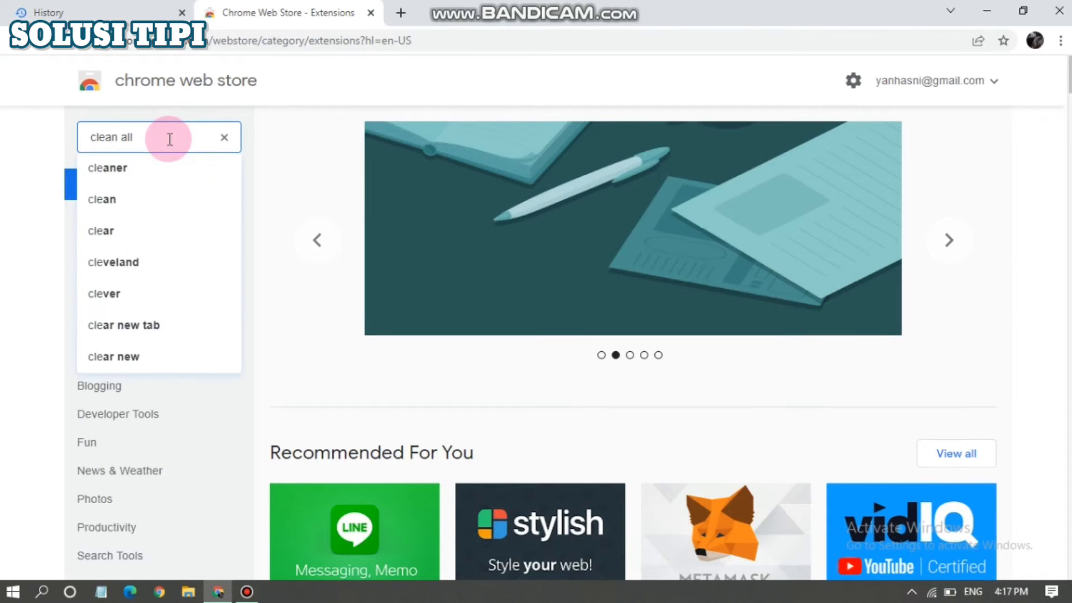
{"action": "key", "text": "Return"}
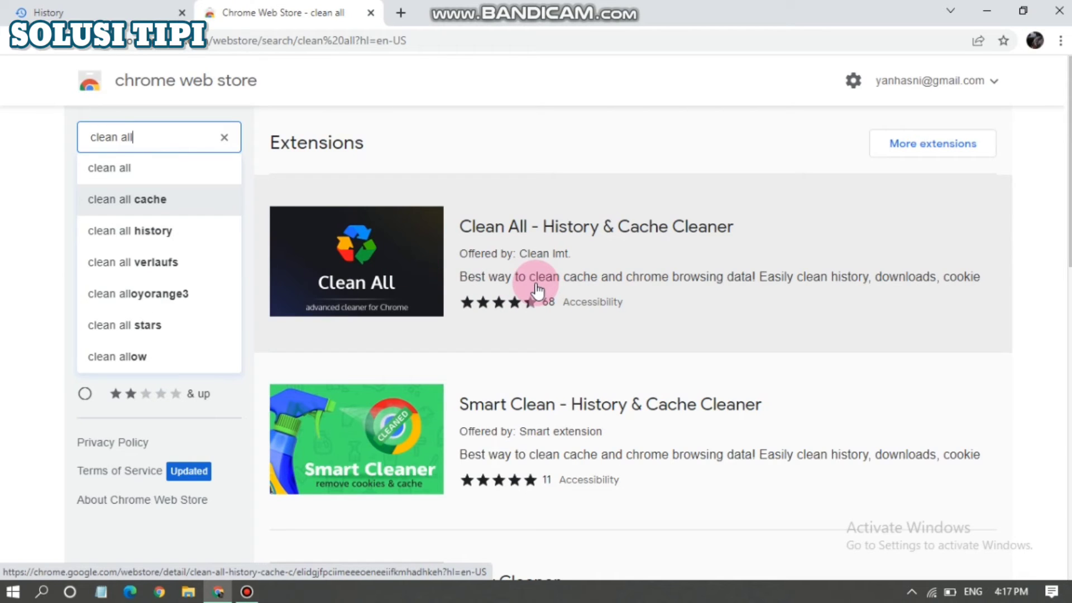
{"action": "left_click", "coordinate": [591, 229]}
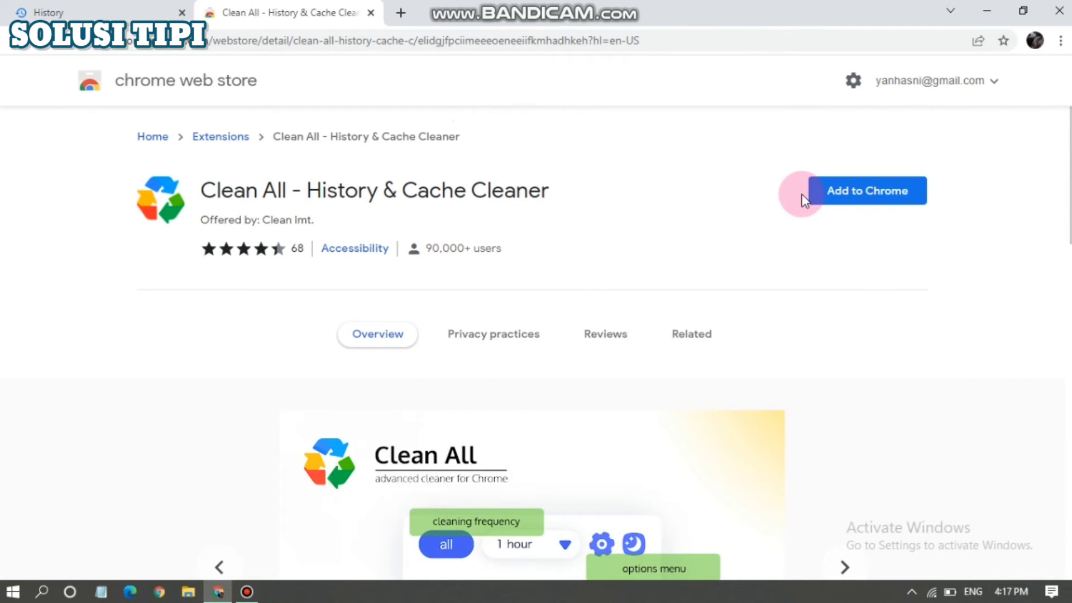
Add the Clean All - History & Cache Cleaner extension to Chrome and dismiss the installation notice.
{"action": "left_click", "coordinate": [880, 189]}
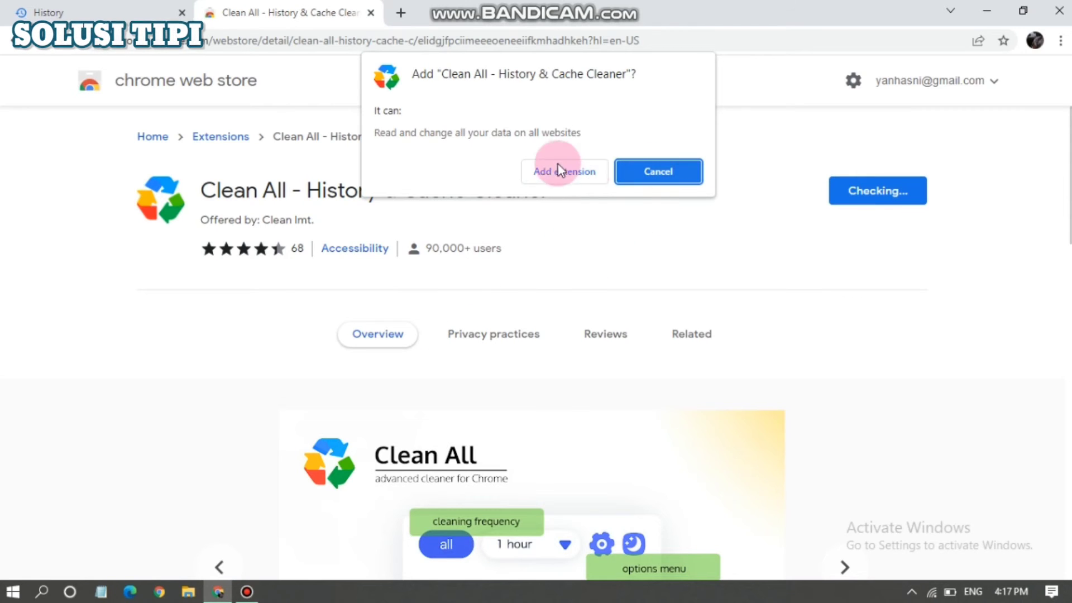
{"action": "left_click", "coordinate": [545, 173]}
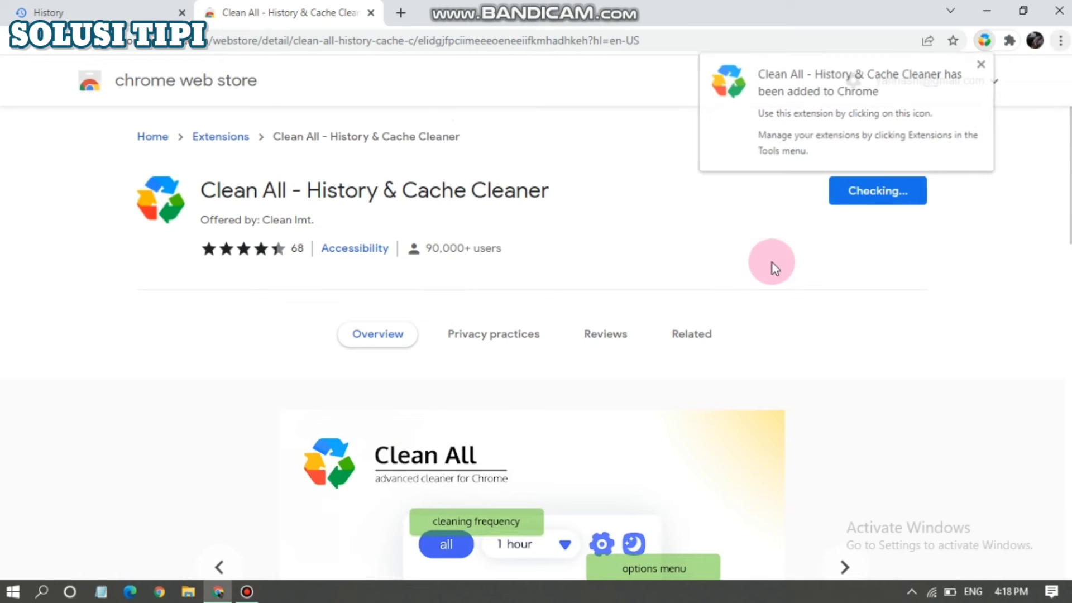
{"action": "left_click", "coordinate": [980, 65]}
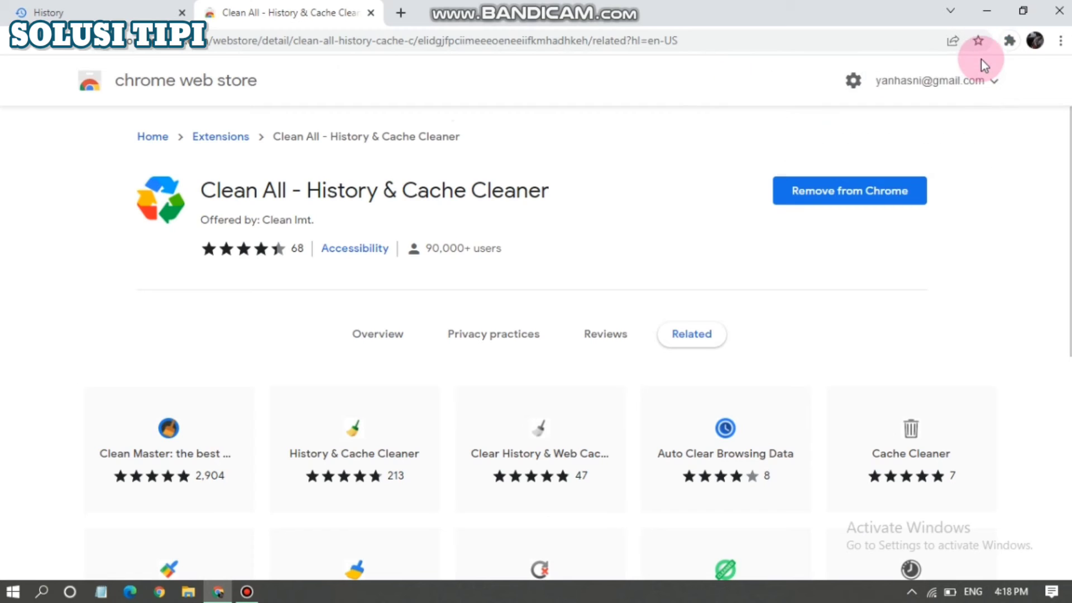
Pin the Clean All - History & Cache Cleaner extension to the browser toolbar.
{"action": "left_click", "coordinate": [1012, 44]}
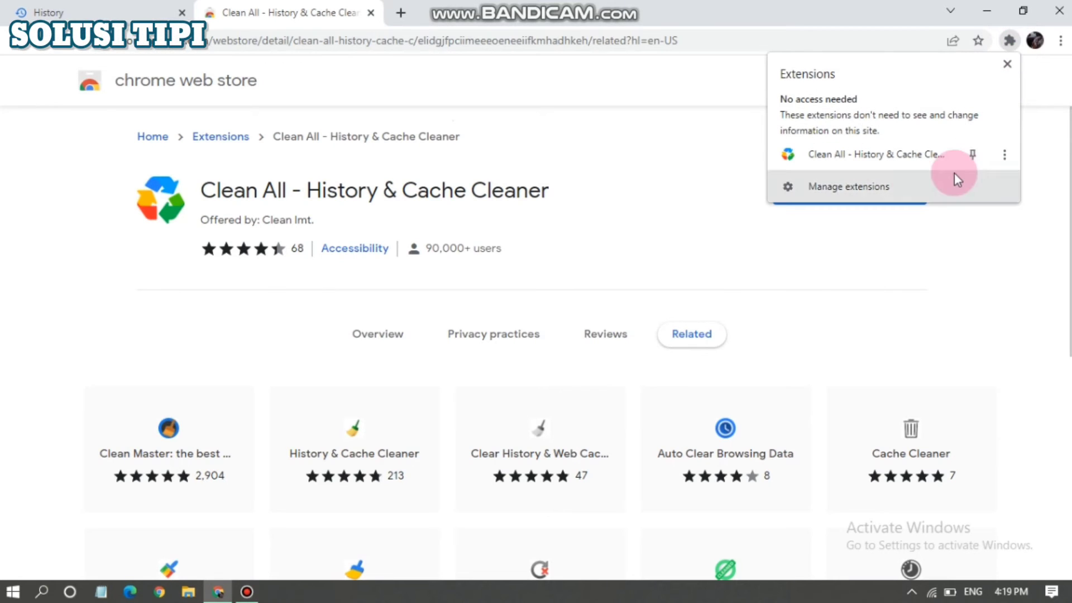
{"action": "left_click", "coordinate": [971, 153]}
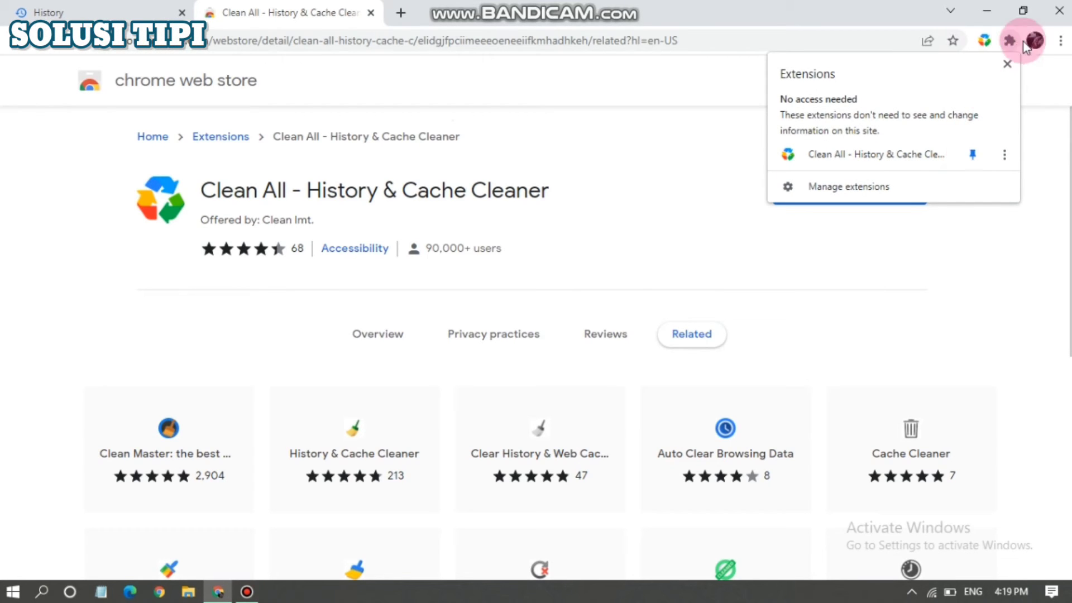
{"action": "left_click", "coordinate": [1011, 43]}
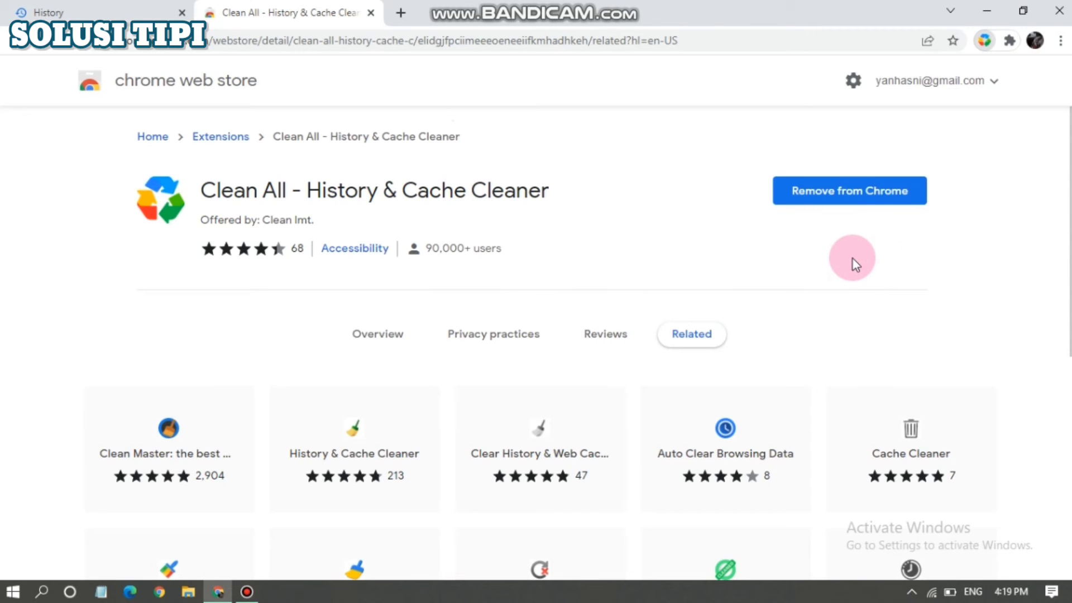
Open the options page of the Clean All extension and set Automatic Data Remove to 15 minutes.
{"action": "left_click", "coordinate": [984, 41]}
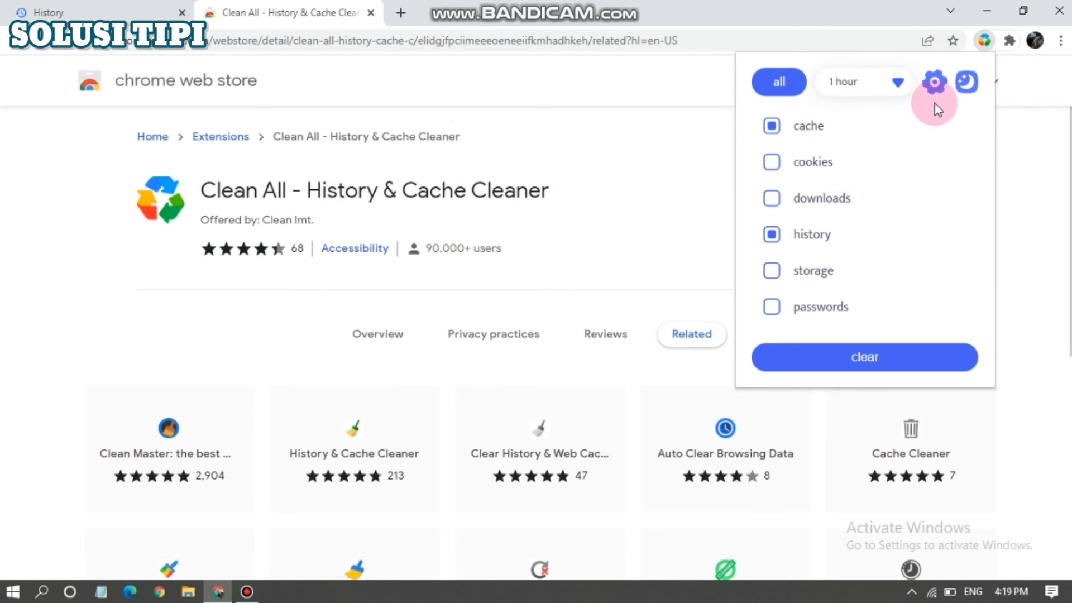
{"action": "left_click", "coordinate": [935, 85]}
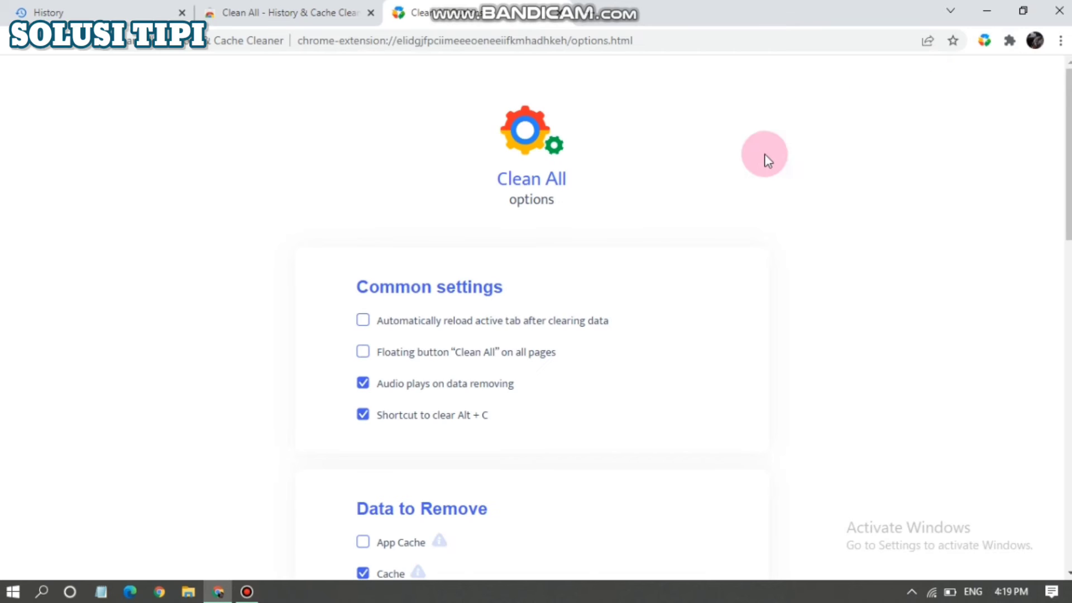
{"action": "scroll", "coordinate": [558, 232], "scroll_direction": "down", "scroll_amount": 1}
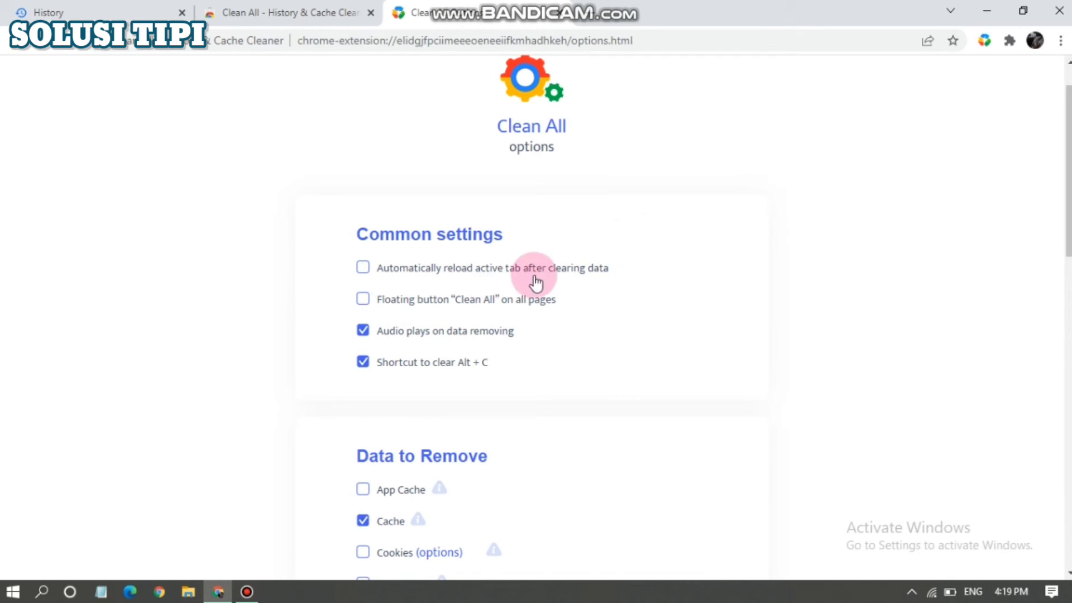
{"action": "scroll", "coordinate": [335, 310], "scroll_direction": "down", "scroll_amount": 2}
{"action": "scroll", "coordinate": [421, 298], "scroll_direction": "down", "scroll_amount": 4}
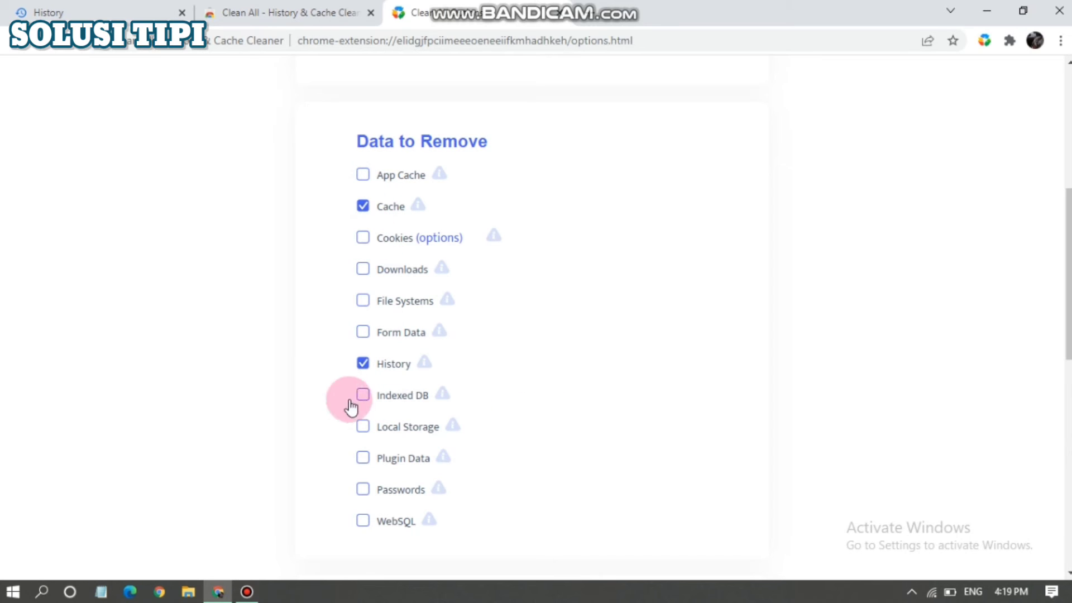
{"action": "scroll", "coordinate": [483, 484], "scroll_direction": "down", "scroll_amount": 5}
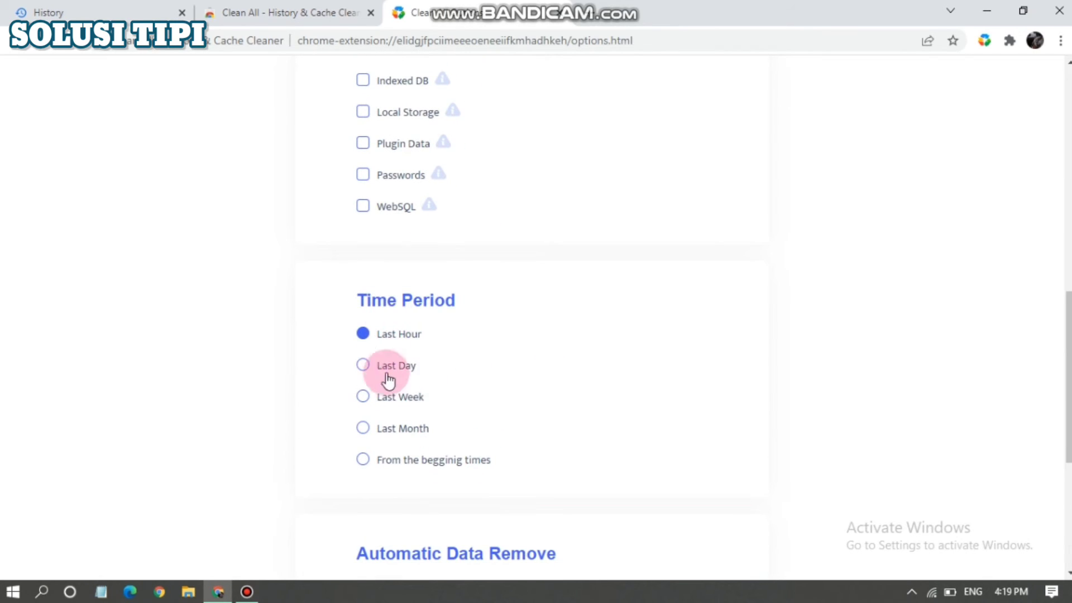
{"action": "scroll", "coordinate": [450, 287], "scroll_direction": "down", "scroll_amount": 5}
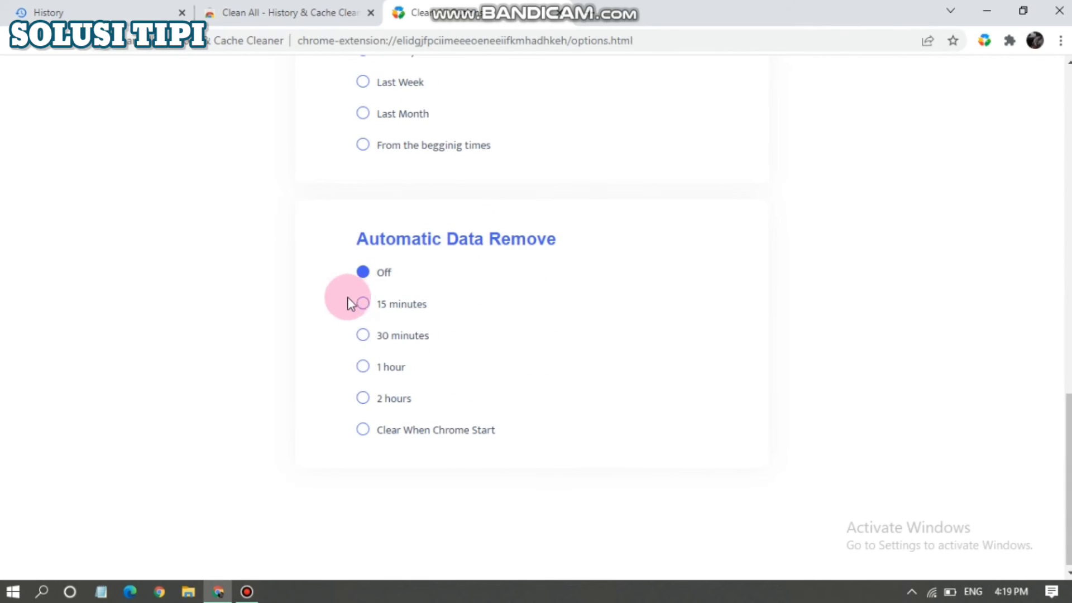
{"action": "left_click", "coordinate": [364, 304]}
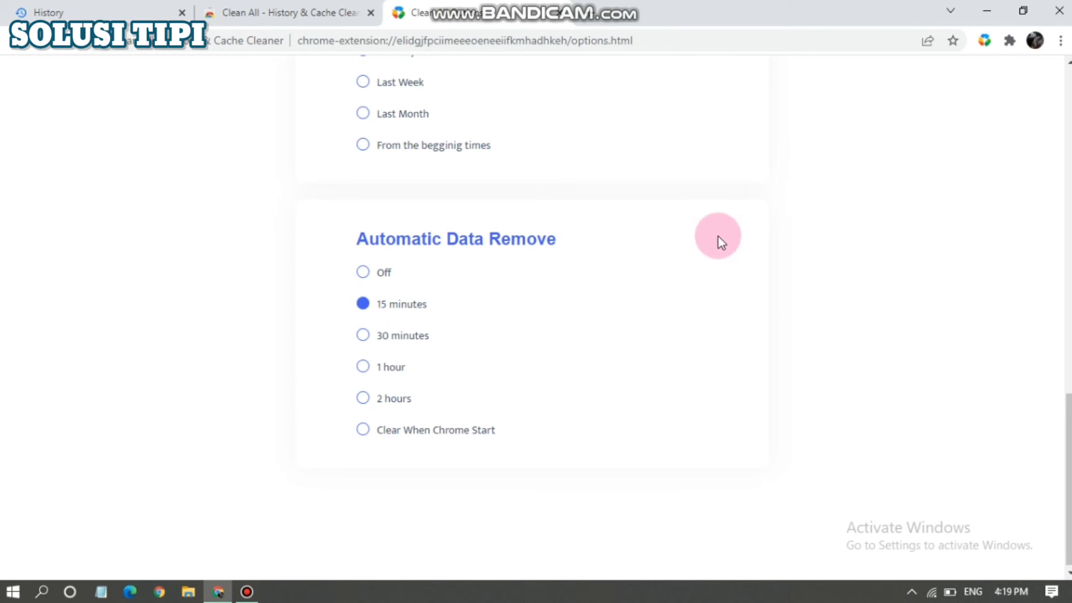
{"action": "left_click", "coordinate": [362, 368]}
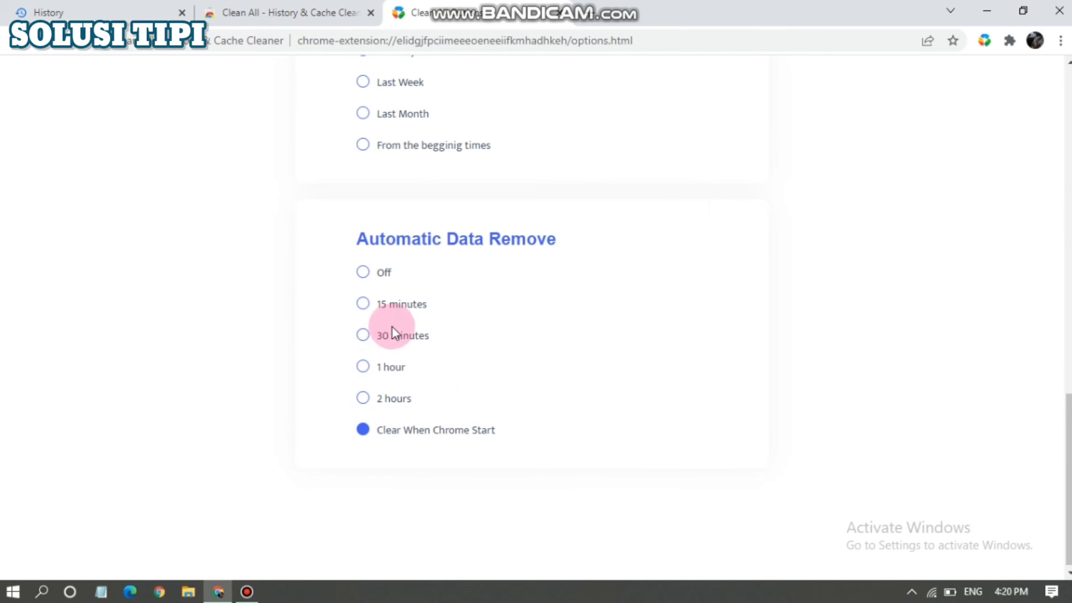
{"action": "left_click", "coordinate": [363, 304]}
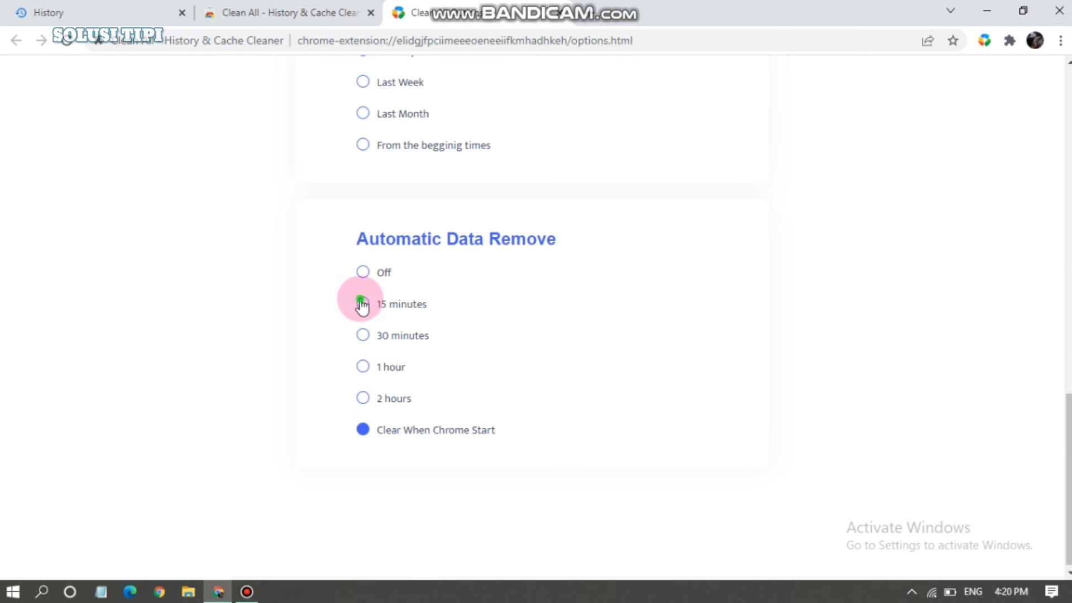
Set the Time Period of the data to remove to Last Month.
{"action": "scroll", "coordinate": [433, 302], "scroll_direction": "up", "scroll_amount": 5}
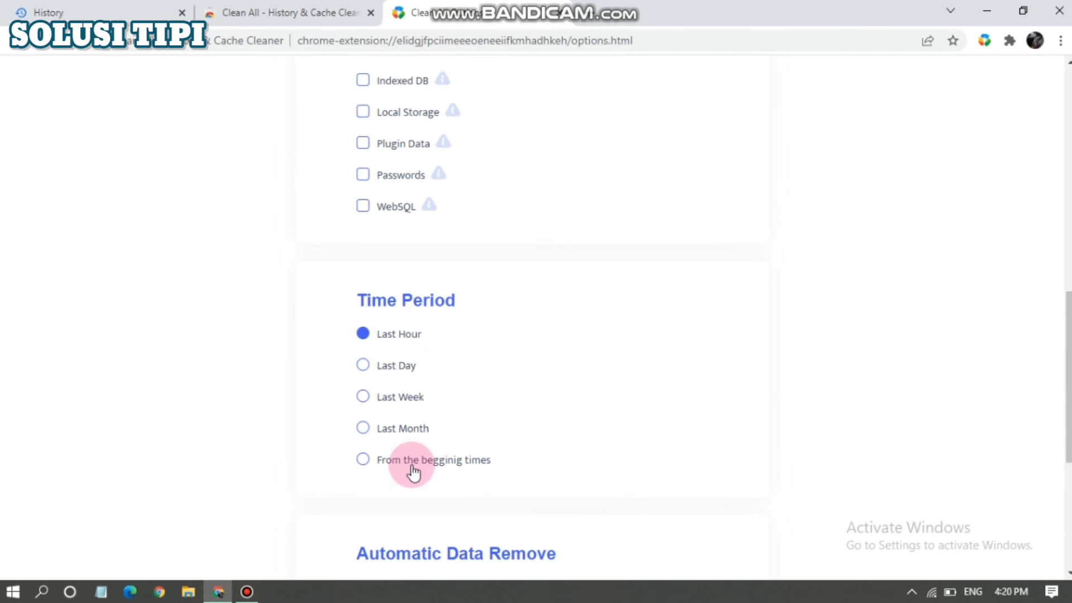
{"action": "scroll", "coordinate": [370, 385], "scroll_direction": "down", "scroll_amount": 2}
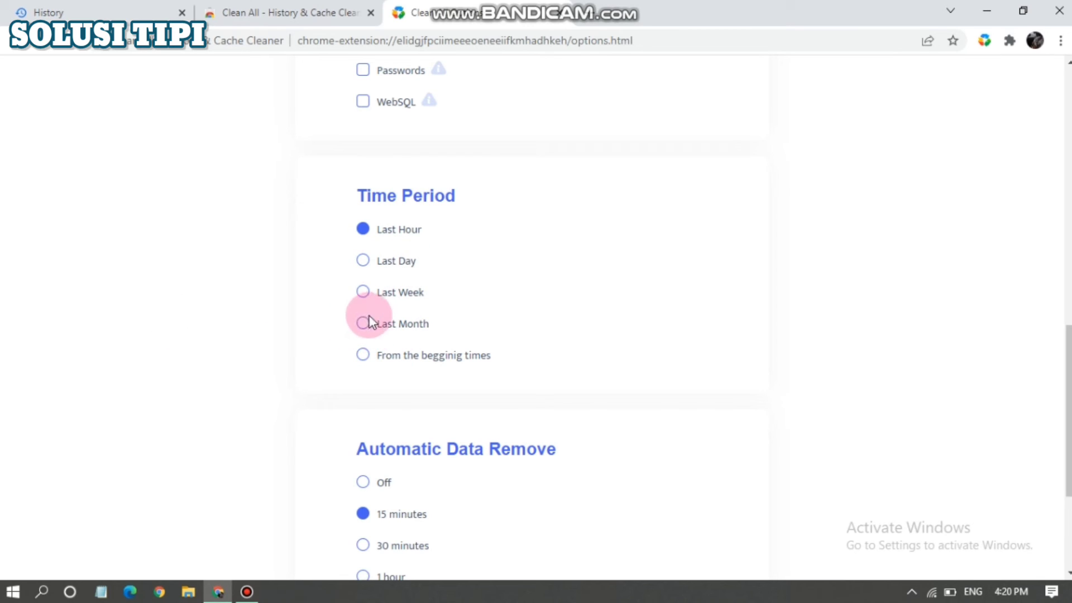
{"action": "left_click", "coordinate": [363, 355]}
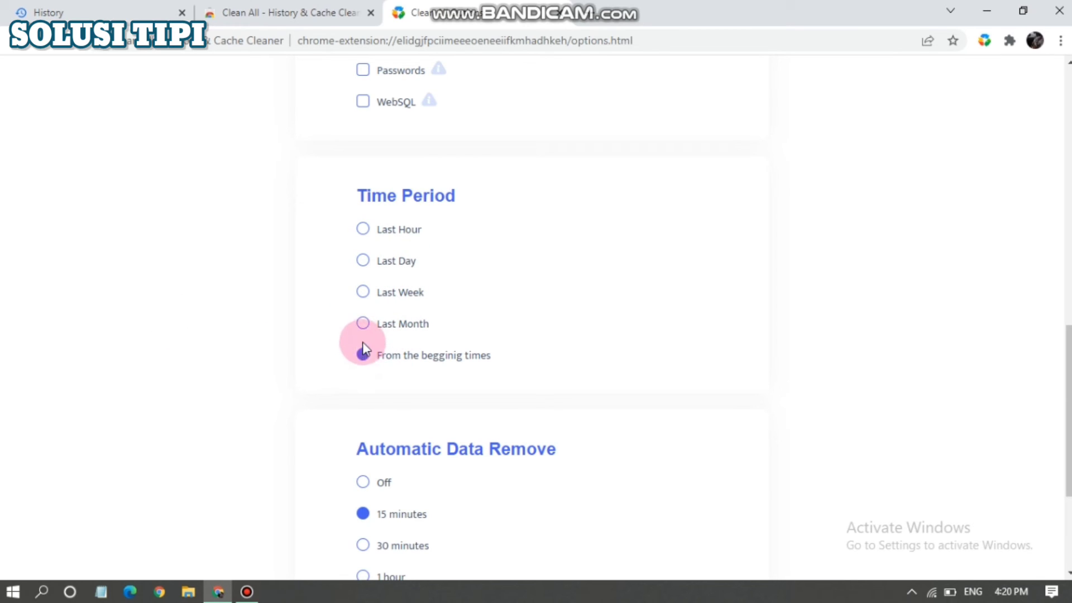
{"action": "left_click", "coordinate": [364, 325]}
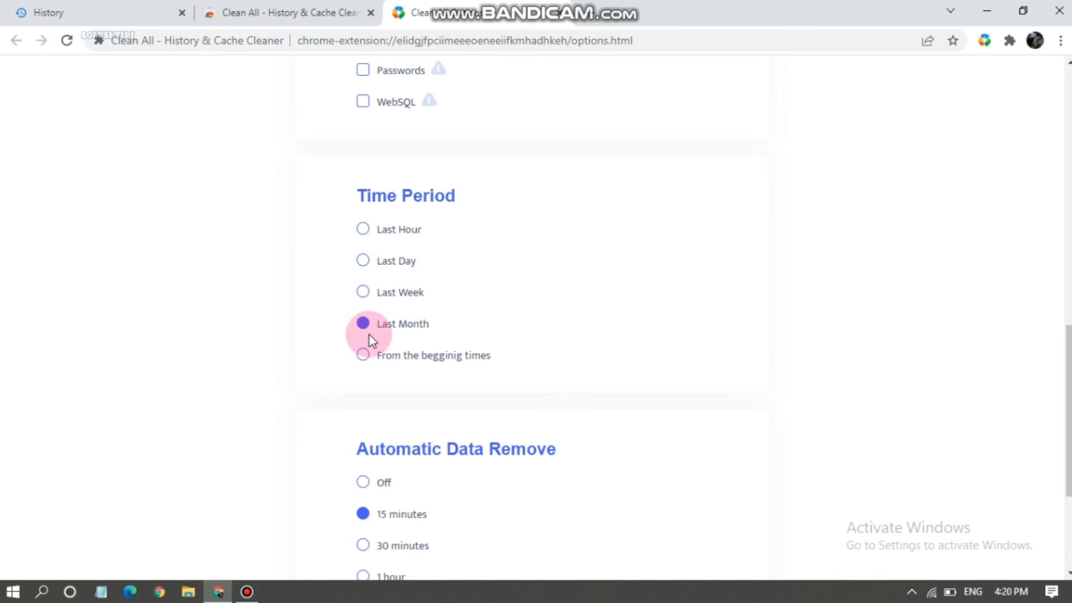
Review the Common settings, Data to Remove and Time Period sections of the Clean All options, and close the options page.
{"action": "scroll", "coordinate": [410, 224], "scroll_direction": "up", "scroll_amount": 2}
{"action": "scroll", "coordinate": [410, 223], "scroll_direction": "up", "scroll_amount": 1}
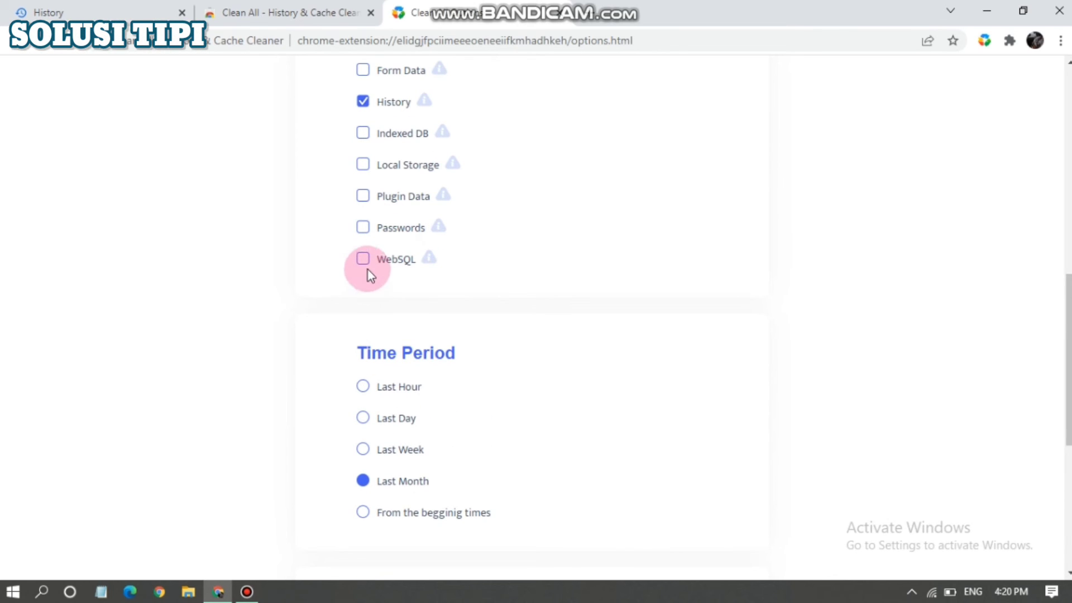
{"action": "scroll", "coordinate": [361, 203], "scroll_direction": "up", "scroll_amount": 3}
{"action": "scroll", "coordinate": [359, 231], "scroll_direction": "up", "scroll_amount": 4}
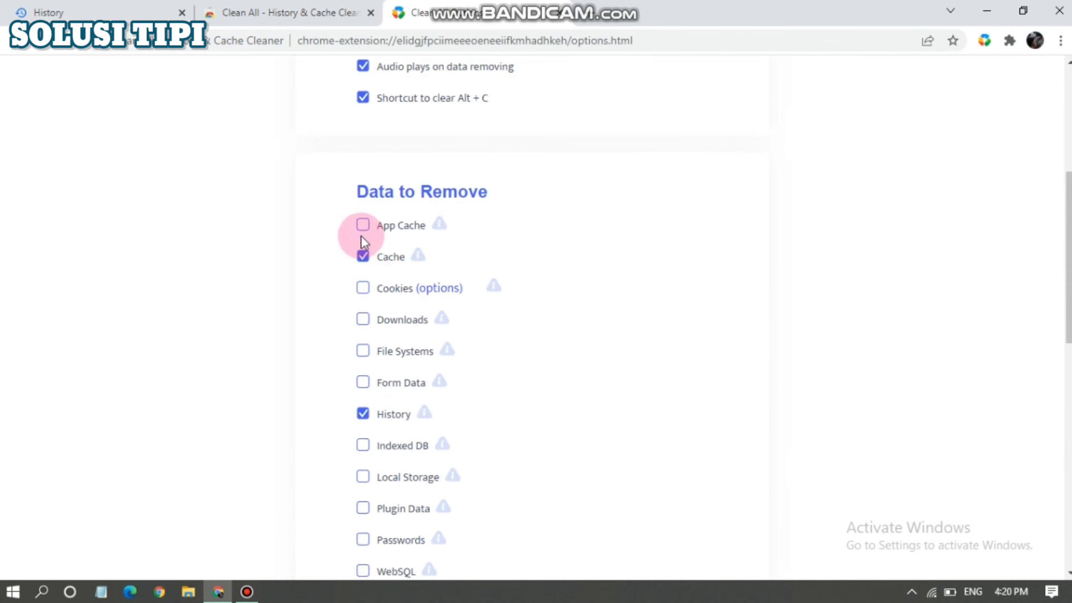
{"action": "scroll", "coordinate": [430, 291], "scroll_direction": "up", "scroll_amount": 4}
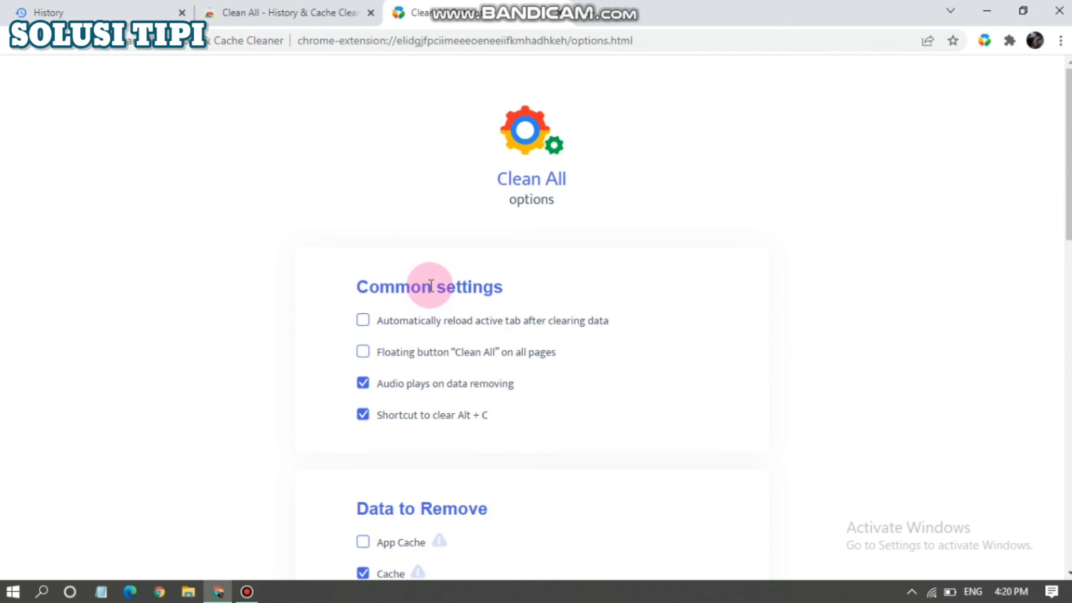
{"action": "scroll", "coordinate": [430, 287], "scroll_direction": "down", "scroll_amount": 18}
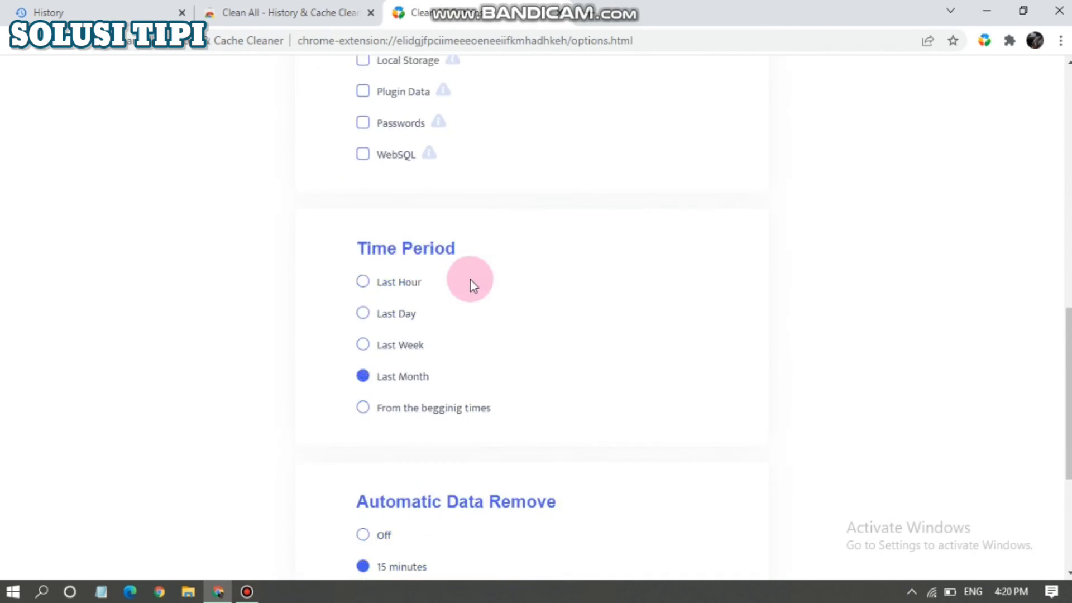
{"action": "scroll", "coordinate": [465, 293], "scroll_direction": "up", "scroll_amount": 18}
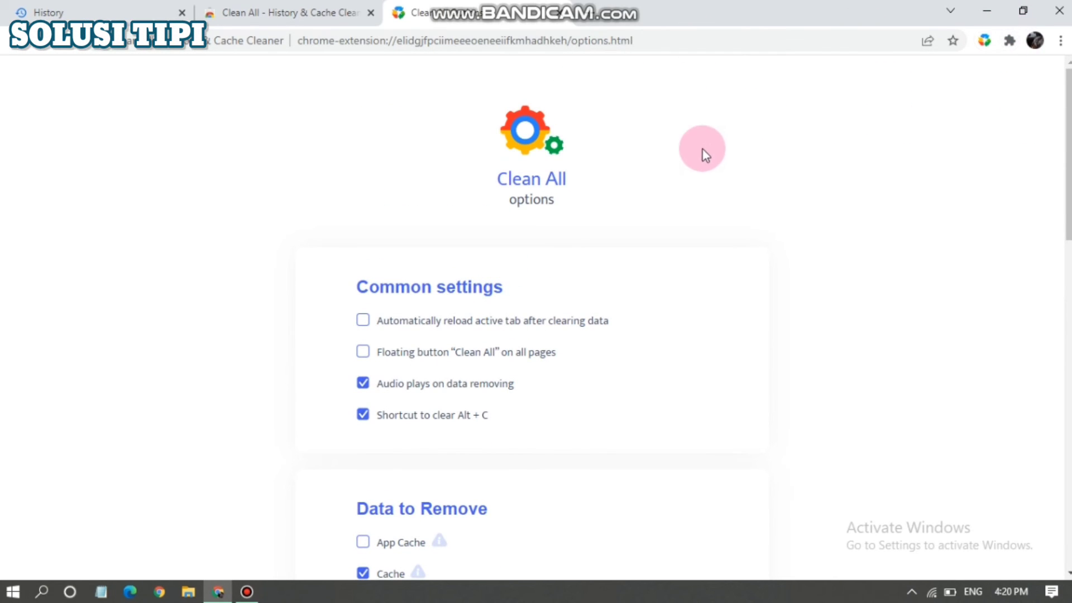
{"action": "scroll", "coordinate": [645, 237], "scroll_direction": "down", "scroll_amount": 1}
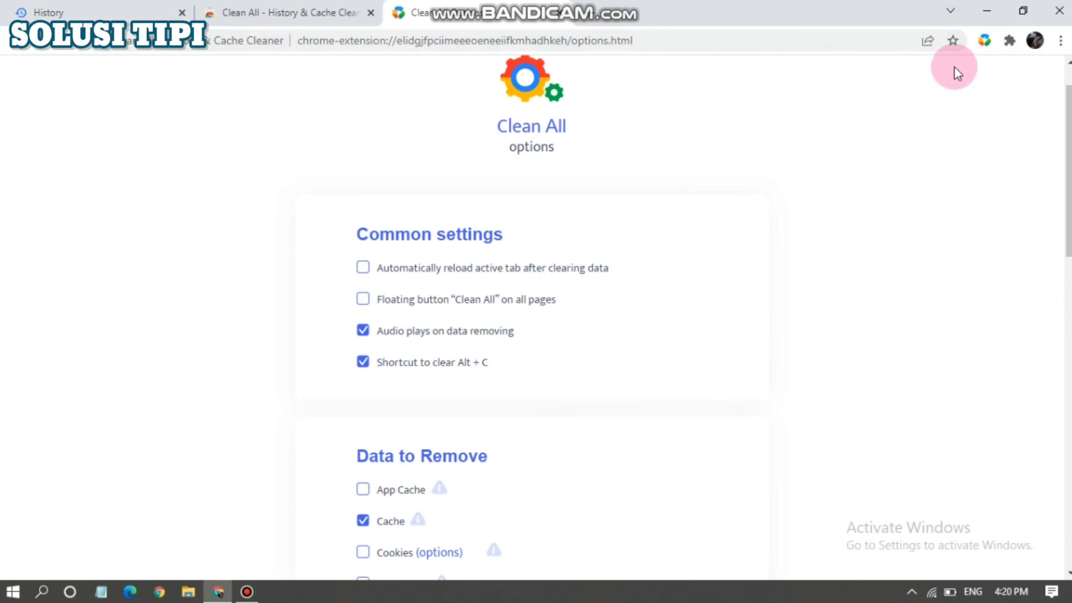
{"action": "left_click", "coordinate": [563, 13]}
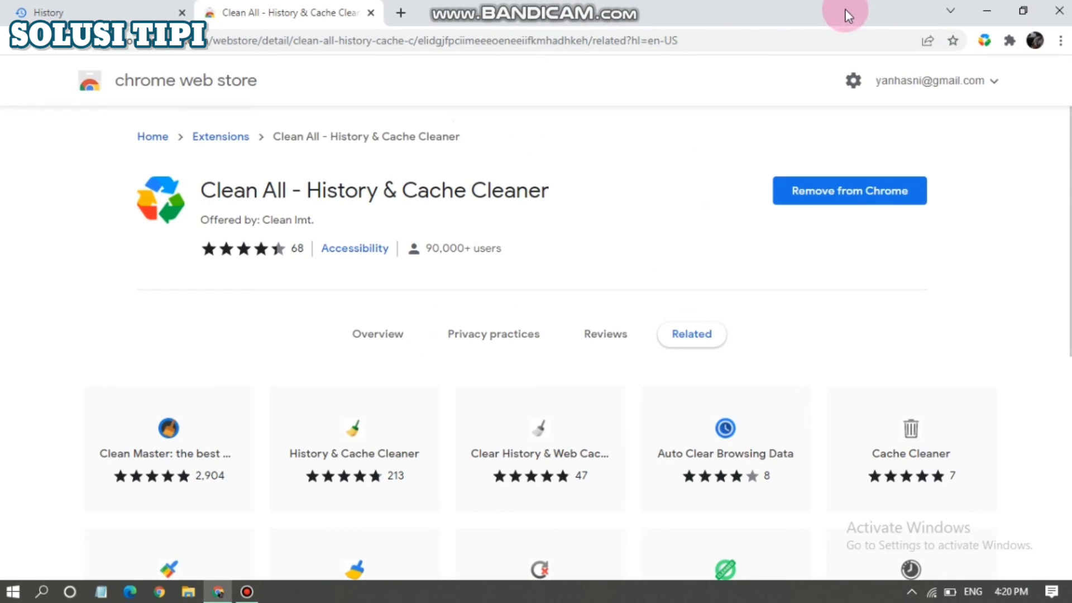
Check the cleaning frequency and selected data types in the Clean All popup, and minimize the browser window.
{"action": "left_click", "coordinate": [982, 40]}
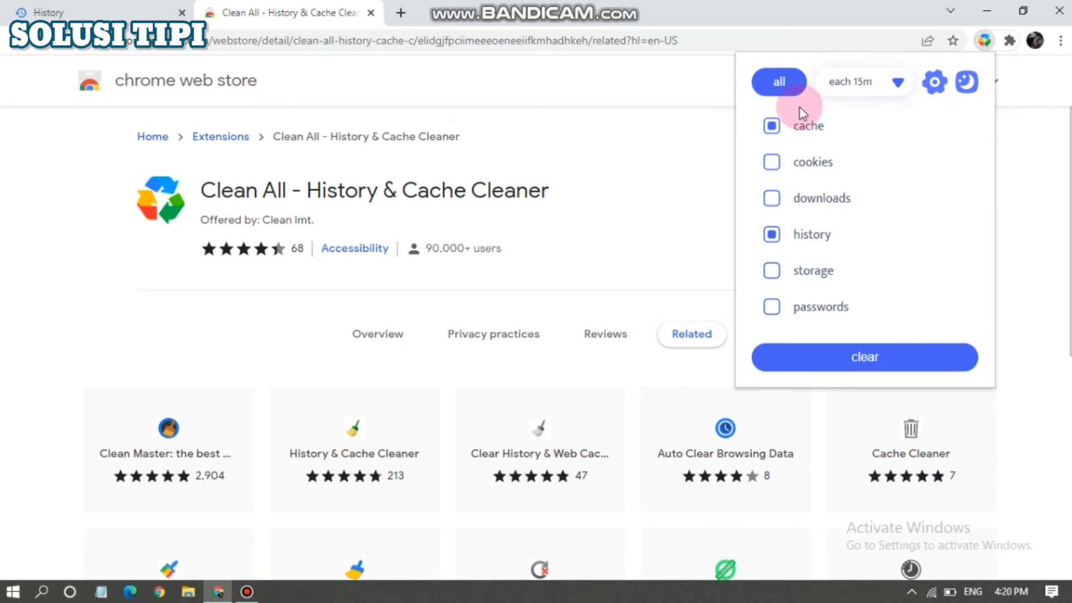
{"action": "left_click", "coordinate": [987, 37]}
{"action": "left_click", "coordinate": [986, 11]}
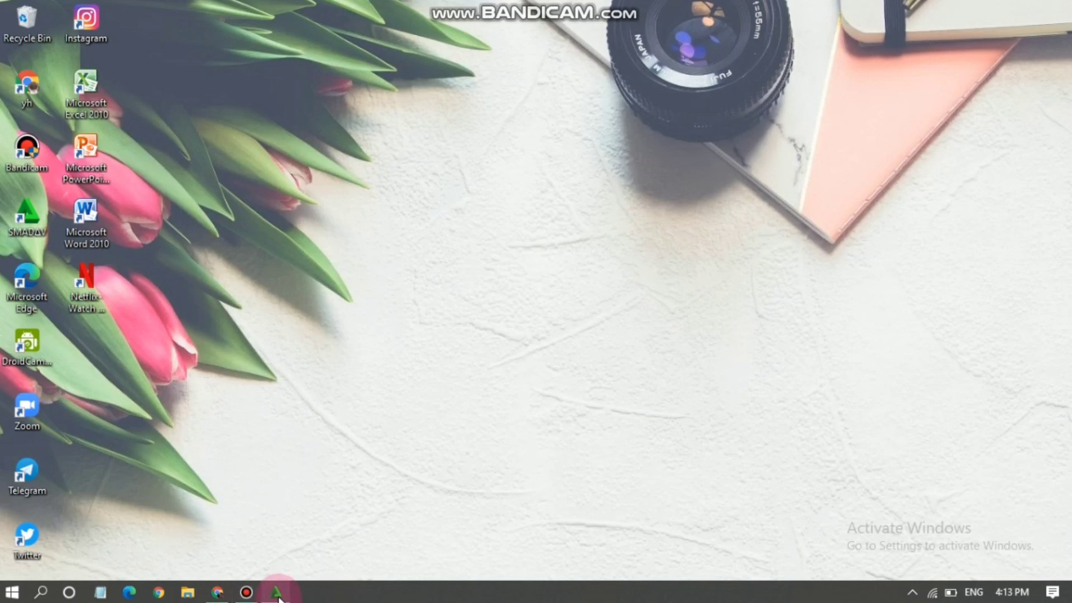
{"action": "right_click", "coordinate": [493, 423]}
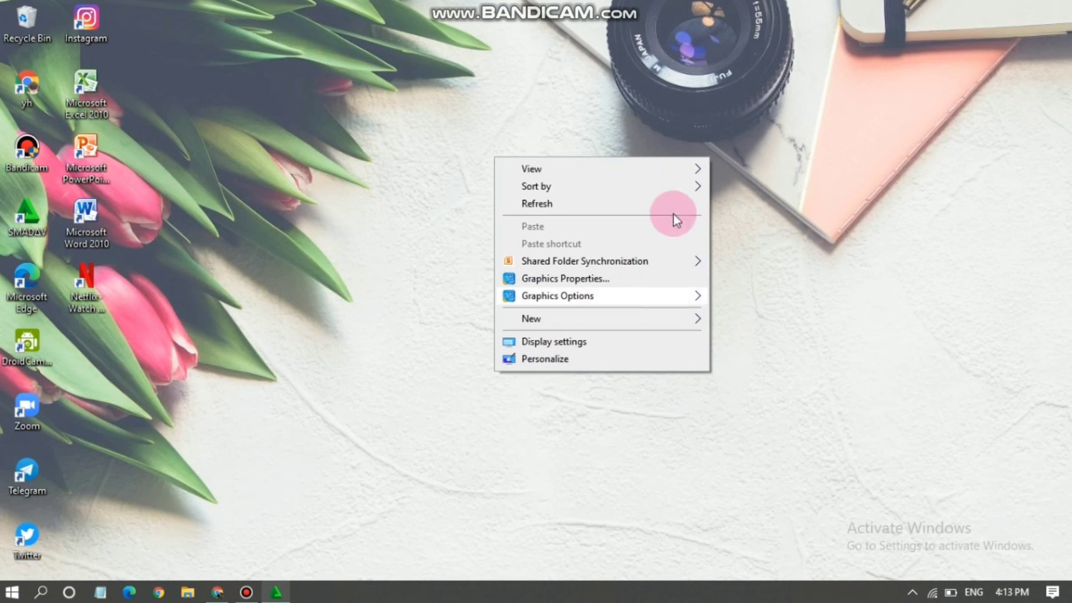
{"action": "left_click", "coordinate": [820, 174]}
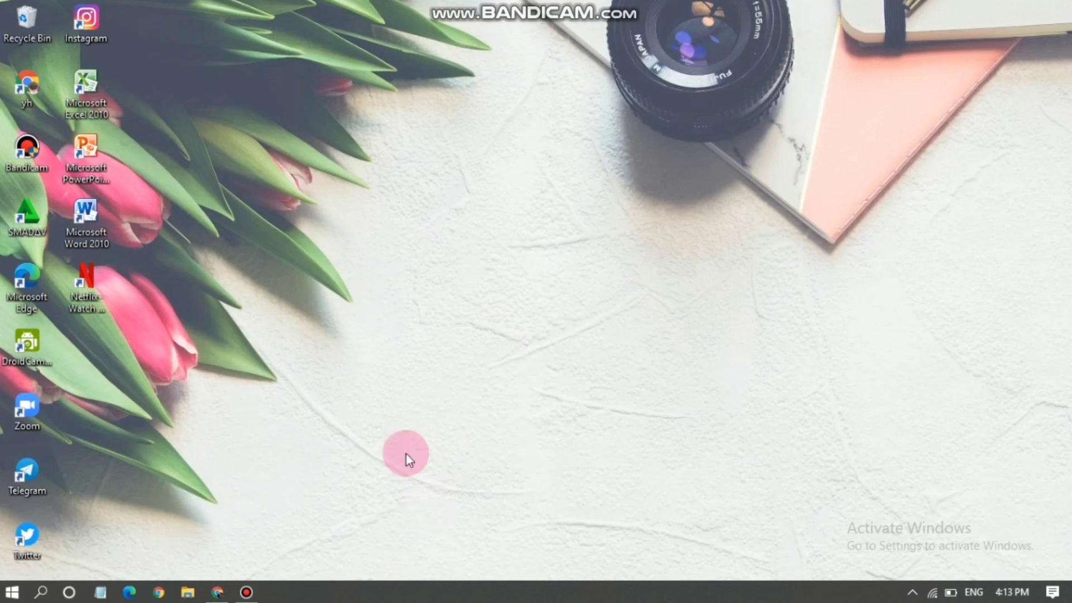
{"action": "left_click", "coordinate": [517, 187]}
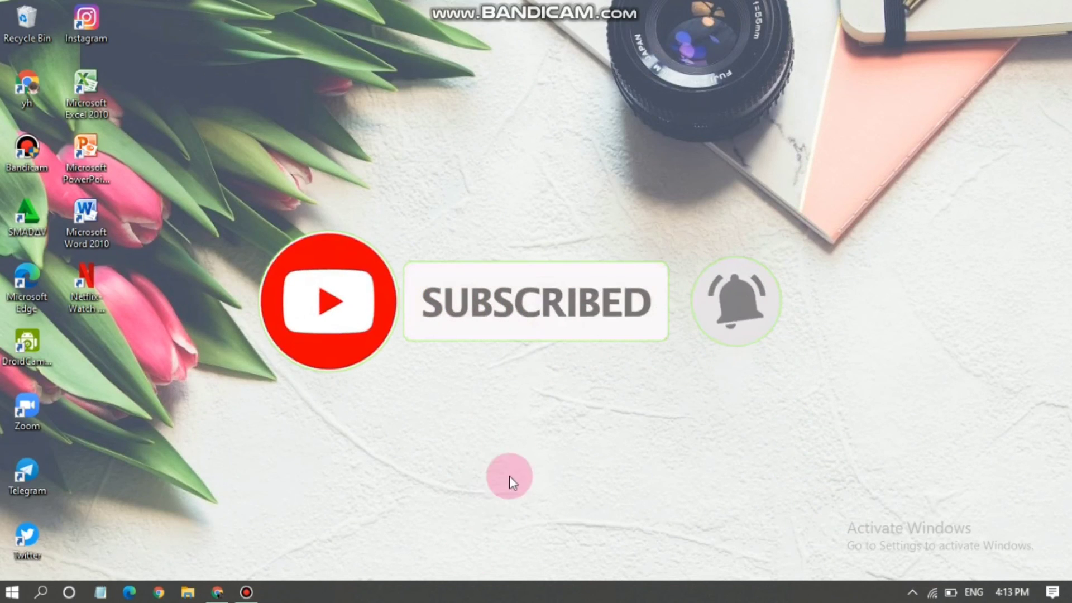
{"action": "right_click", "coordinate": [477, 137]}
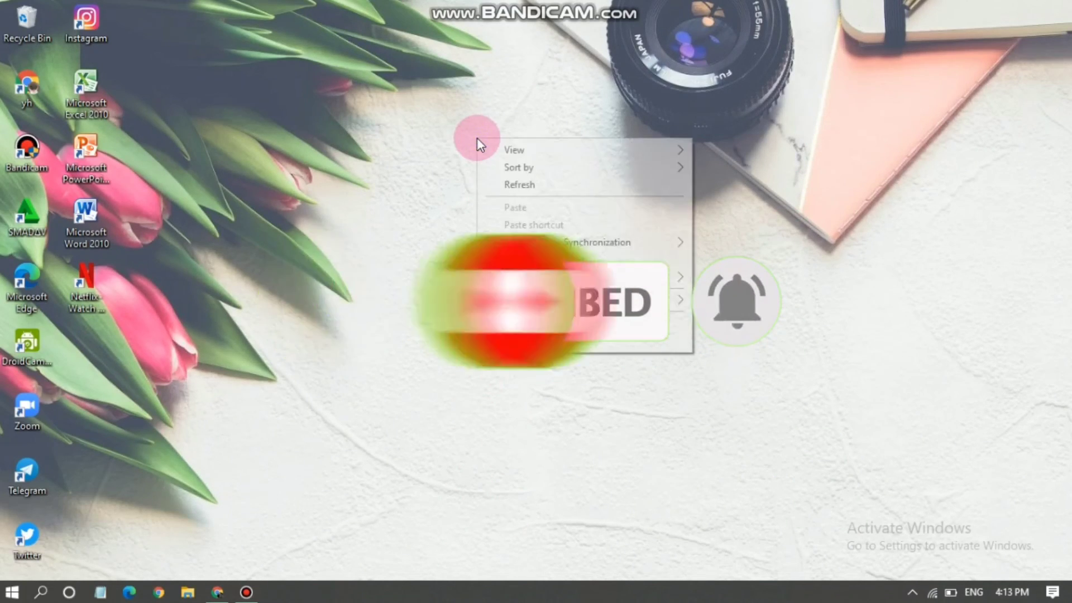
{"action": "left_click", "coordinate": [739, 133]}
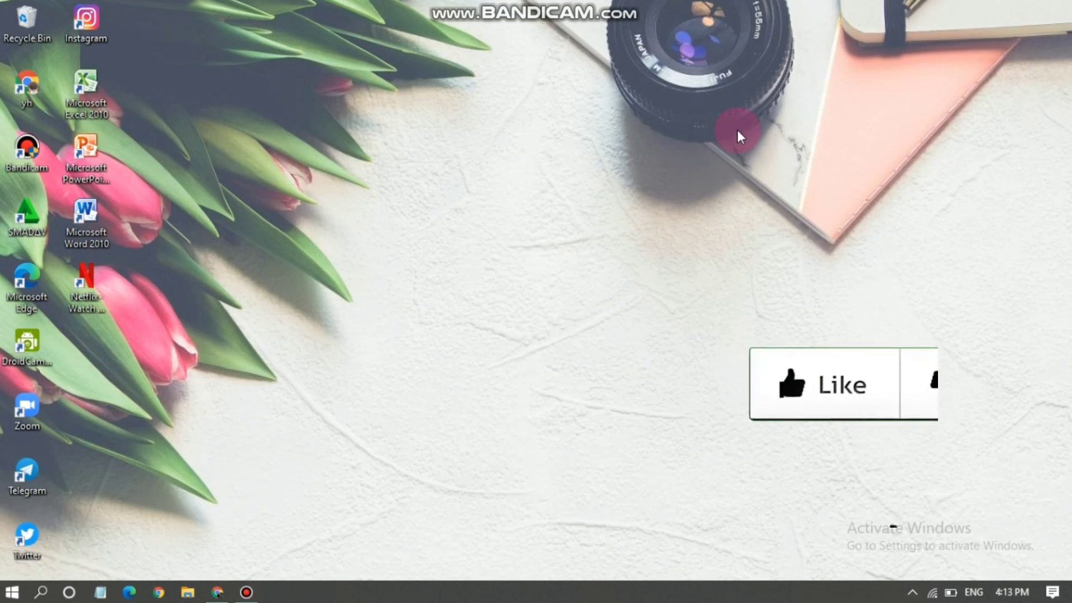